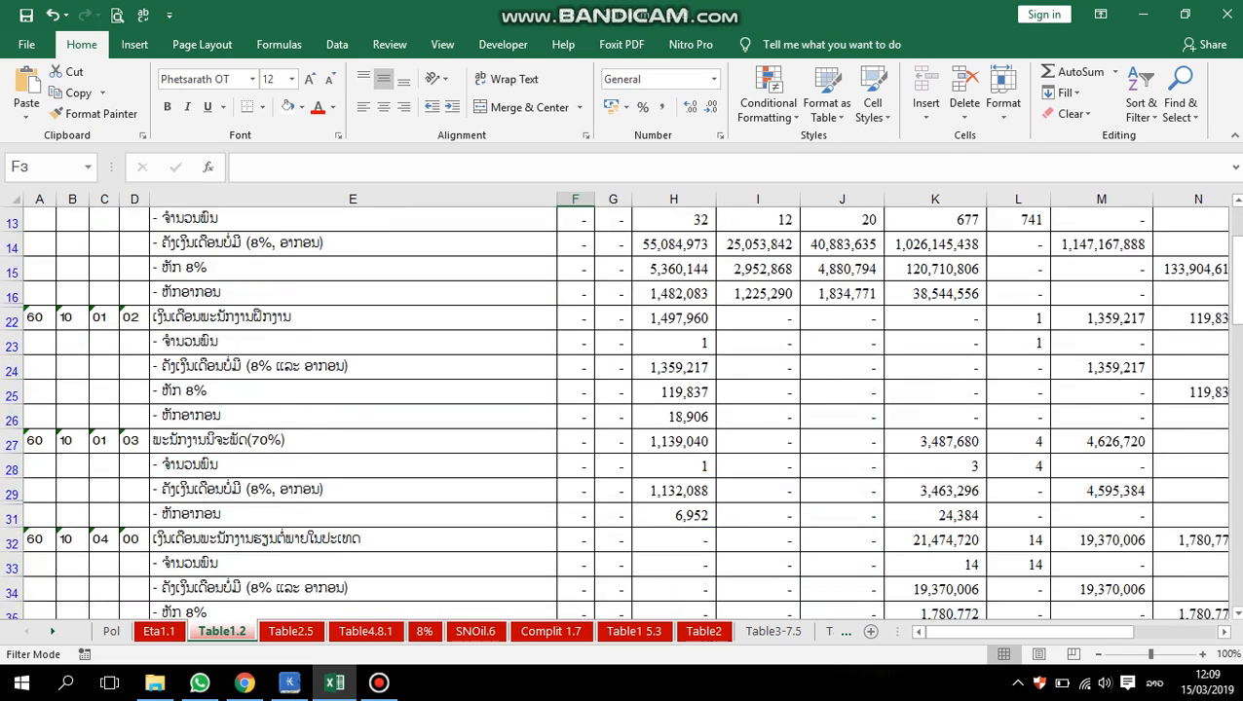
Freeze panes at cell F8 so the header rows and columns A to E stay in view, and save the workbook
scroll(624, 409, up, 5)
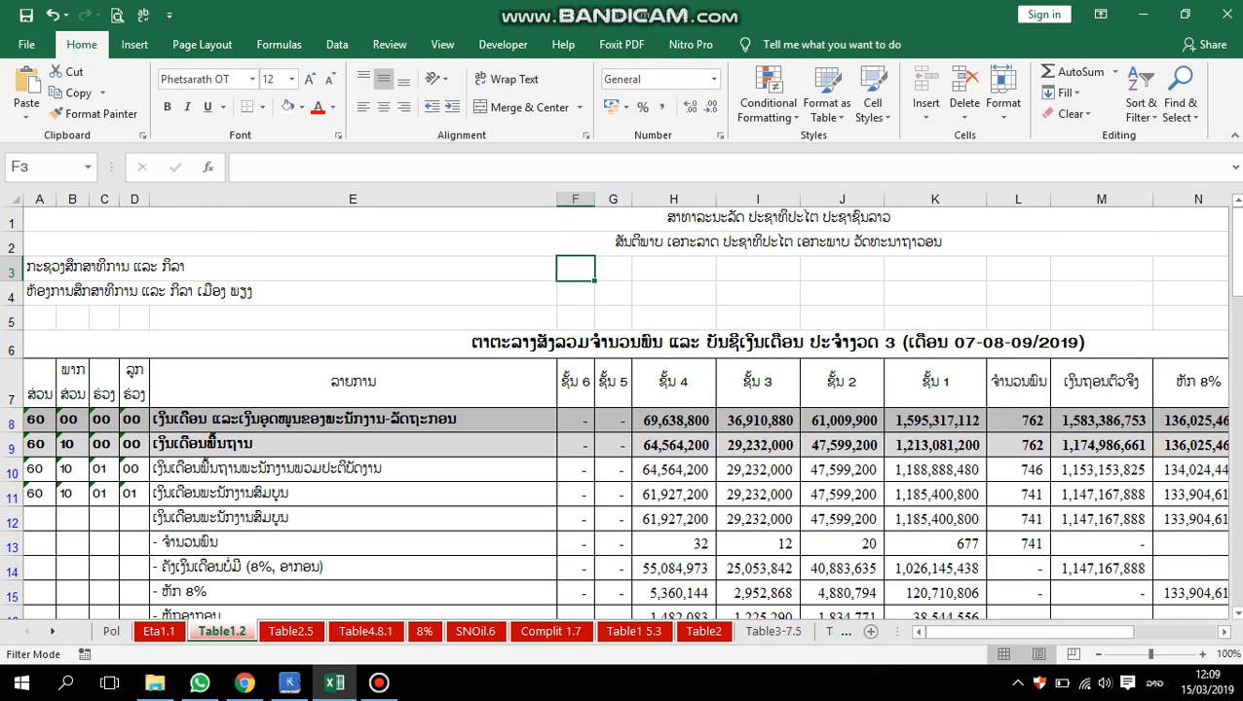
mouse_move(964, 631)
mouse_down()
mouse_move(1052, 631)
mouse_move(982, 631)
mouse_up()
scroll(207, 310, down, 2)
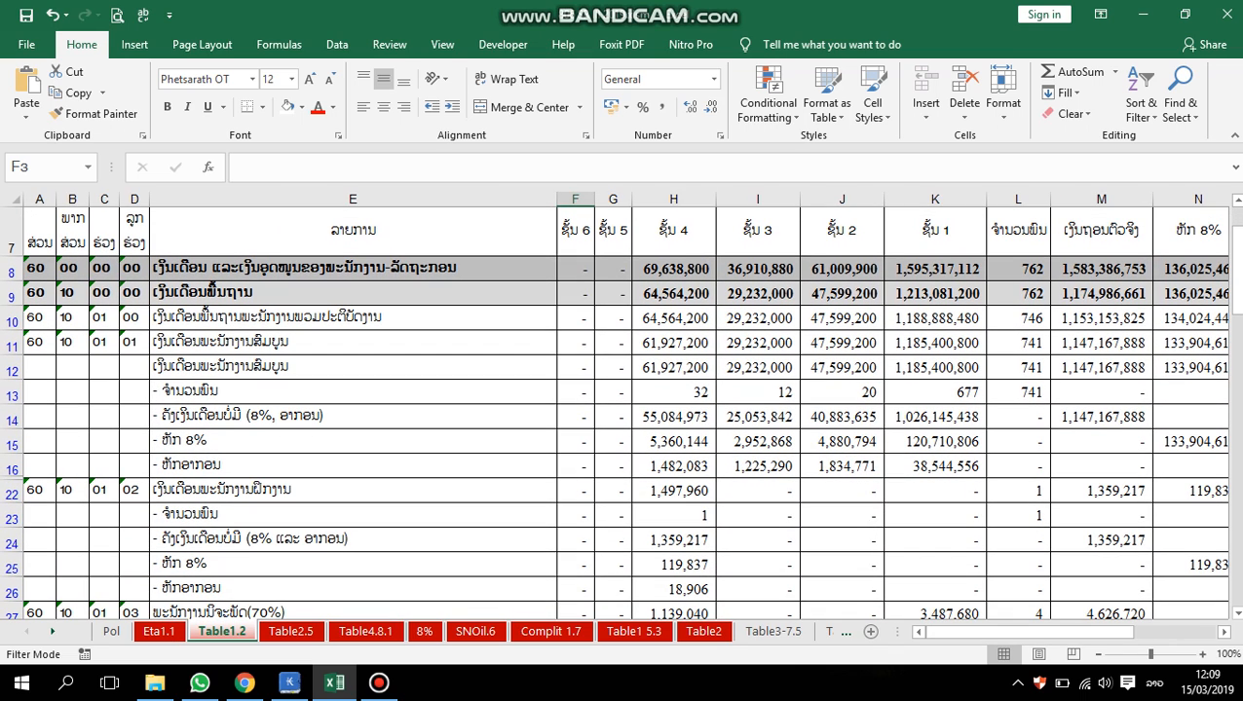
click(575, 268)
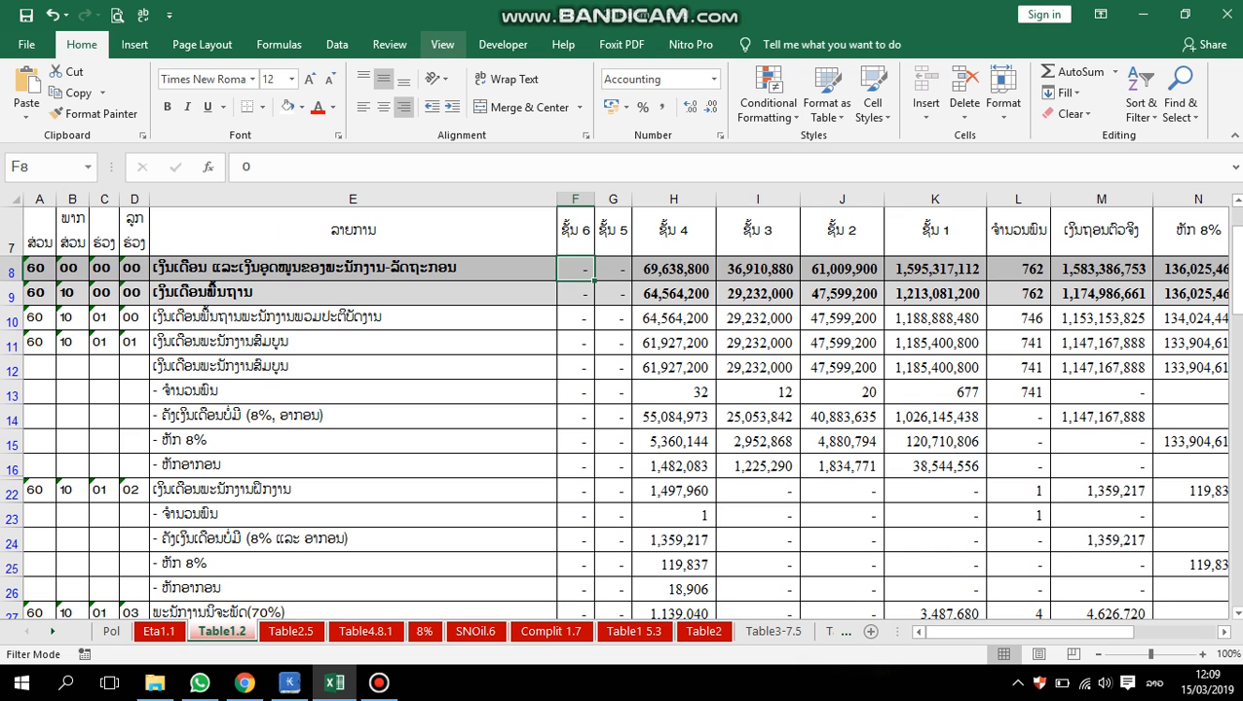
click(442, 44)
click(614, 98)
click(663, 141)
drag(1003, 632, 1137, 632)
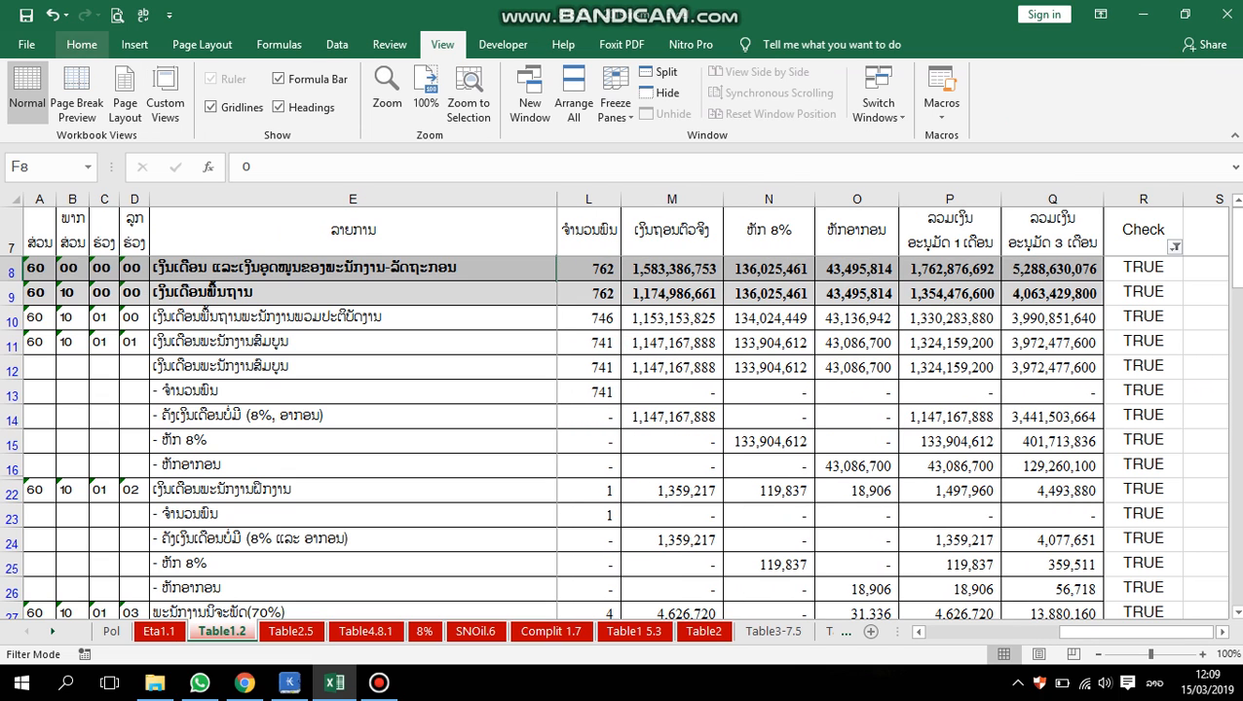
click(81, 43)
click(26, 16)
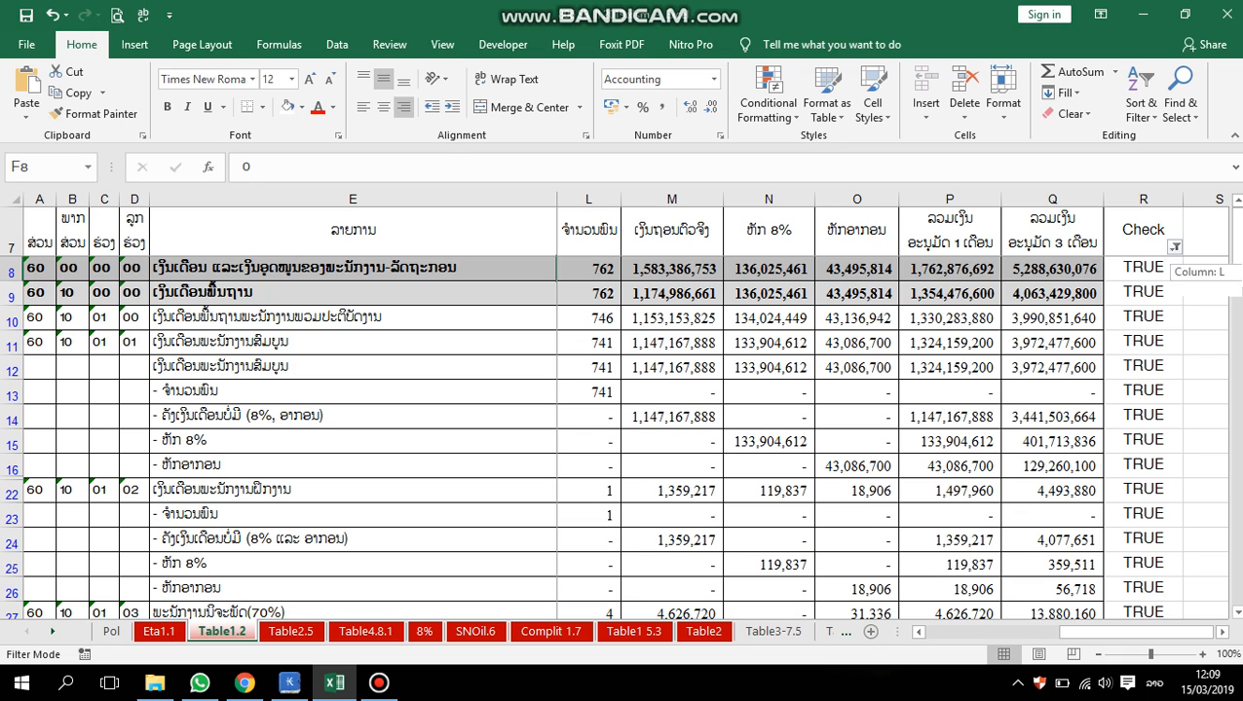
Select all values in the Check column's filter so every row of the salary table is shown
click(1174, 247)
click(1055, 425)
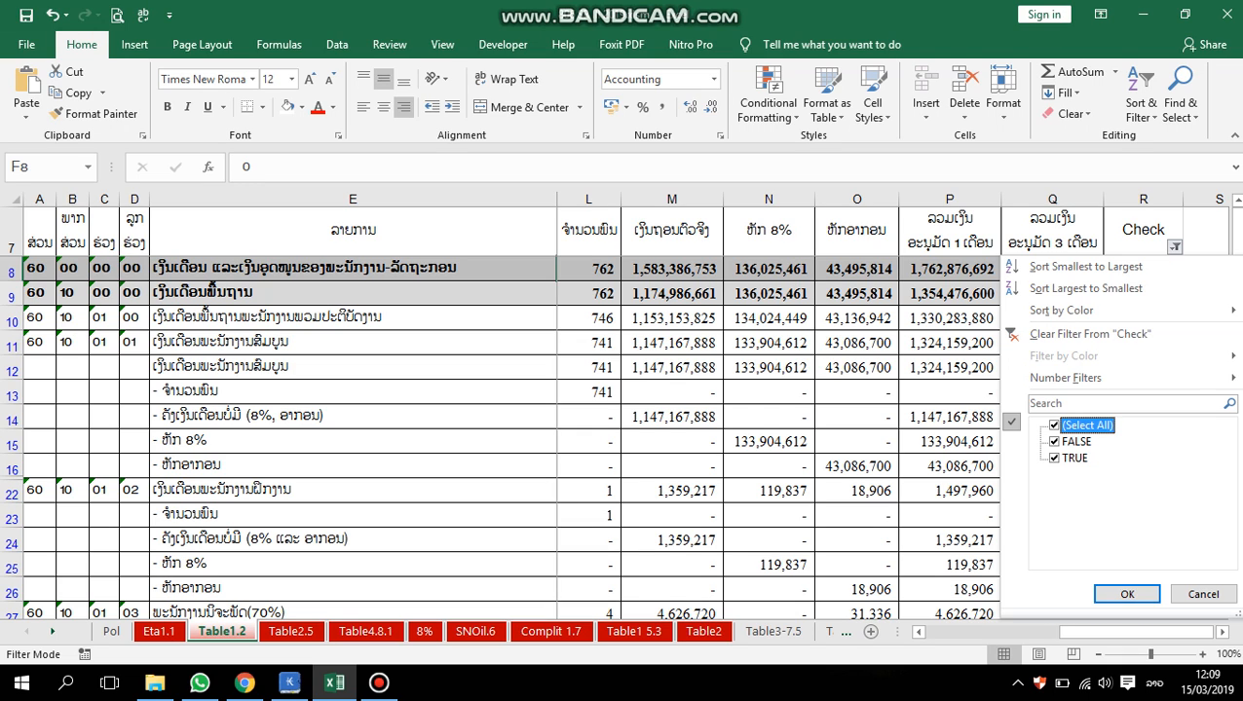
click(1126, 594)
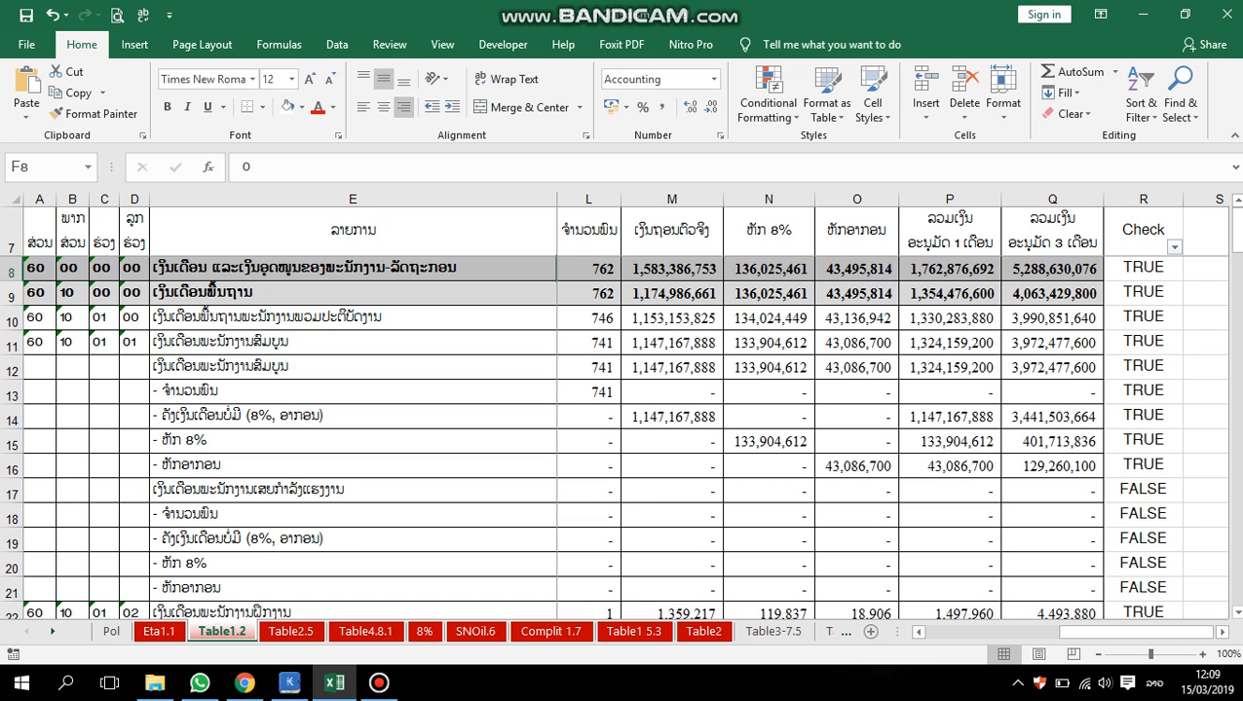
Examine the rows marked FALSE in the Check column, such as rows 17 to 21 and 49 to 52
drag(12, 489, 11, 591)
scroll(623, 438, down, 8)
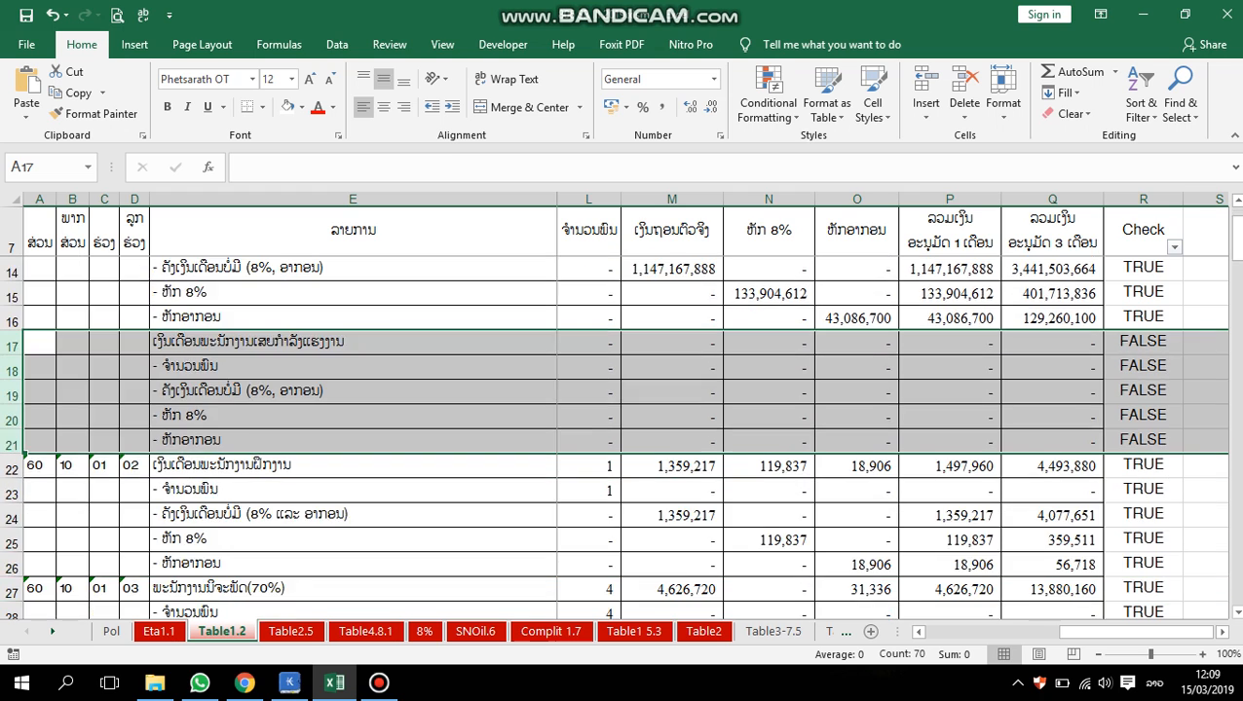
scroll(624, 439, down, 4)
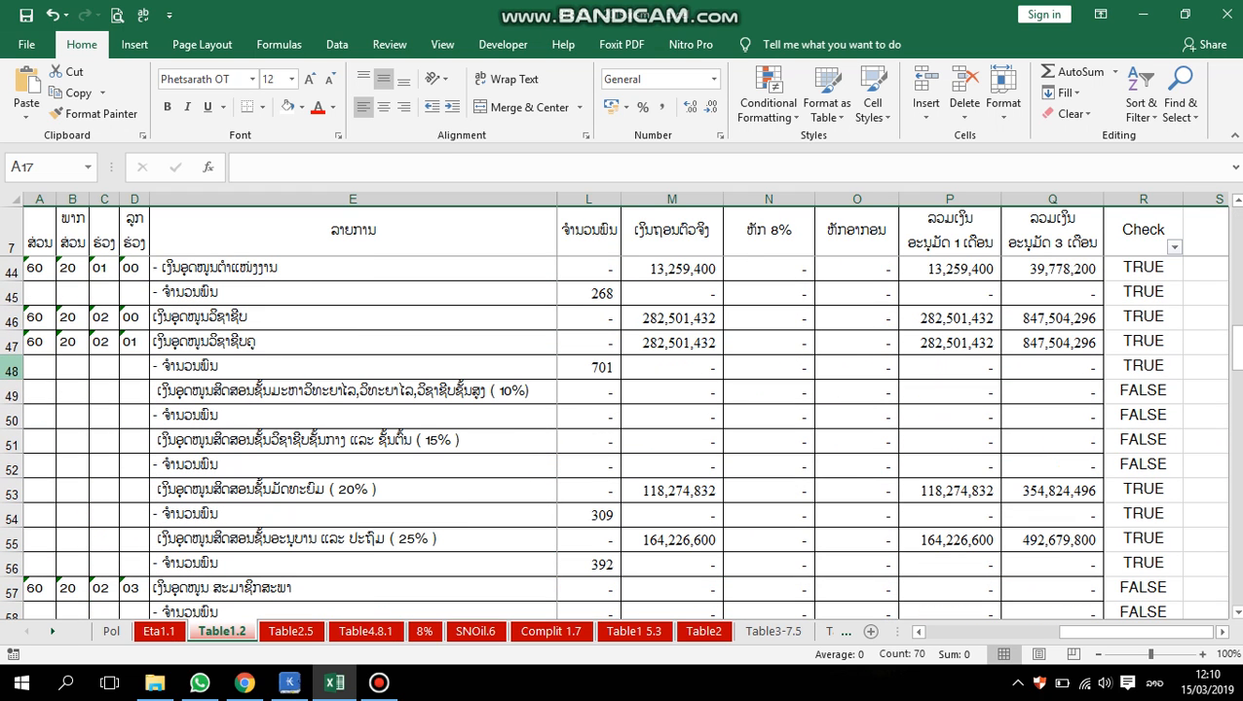
drag(13, 367, 12, 465)
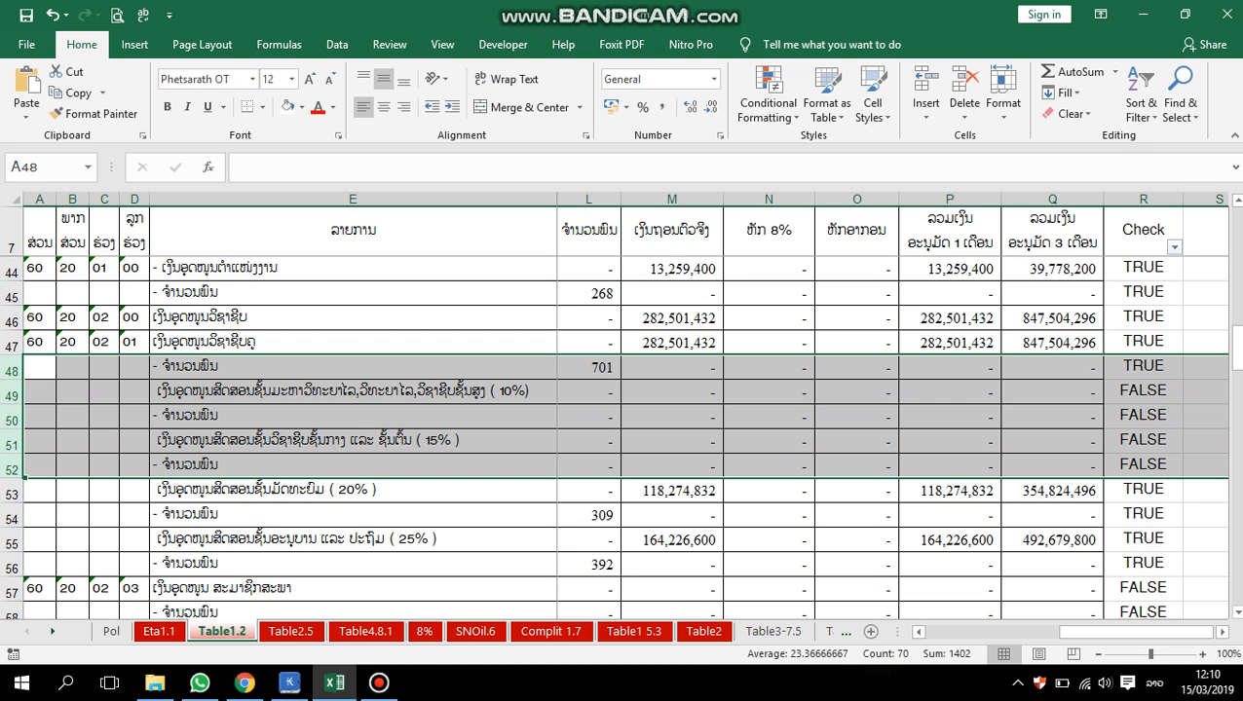
click(857, 390)
scroll(206, 314, up, 12)
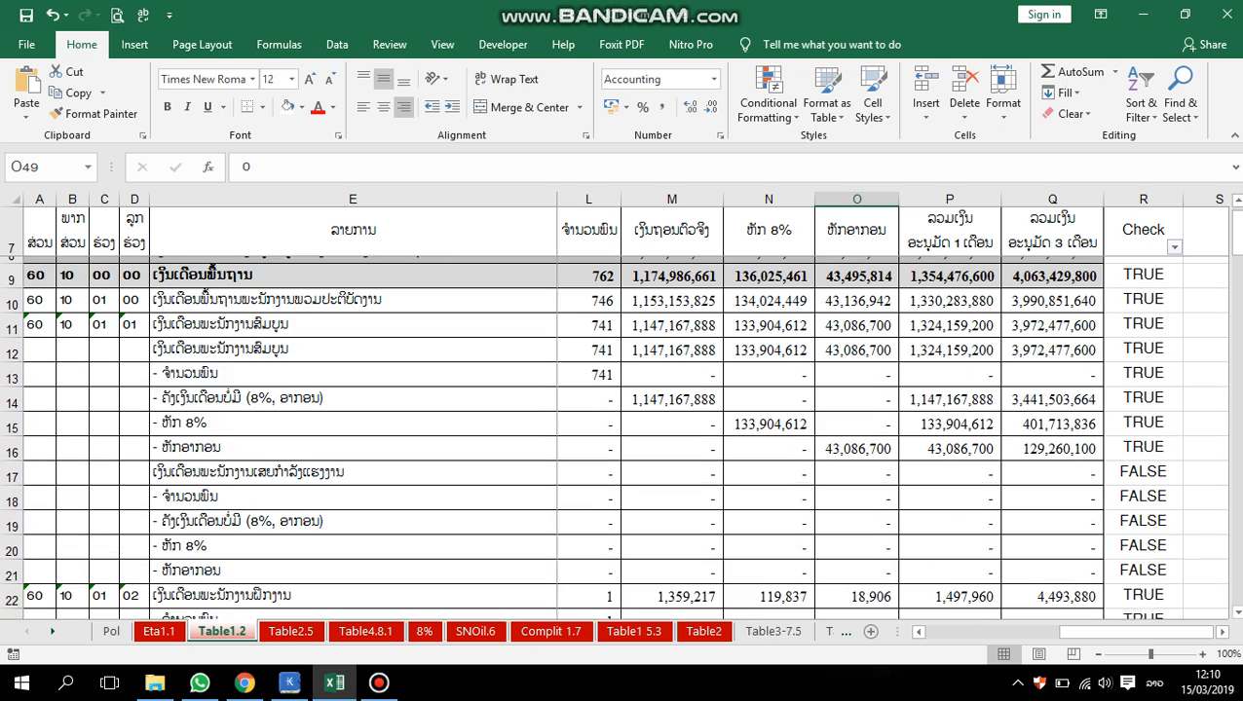
click(1173, 246)
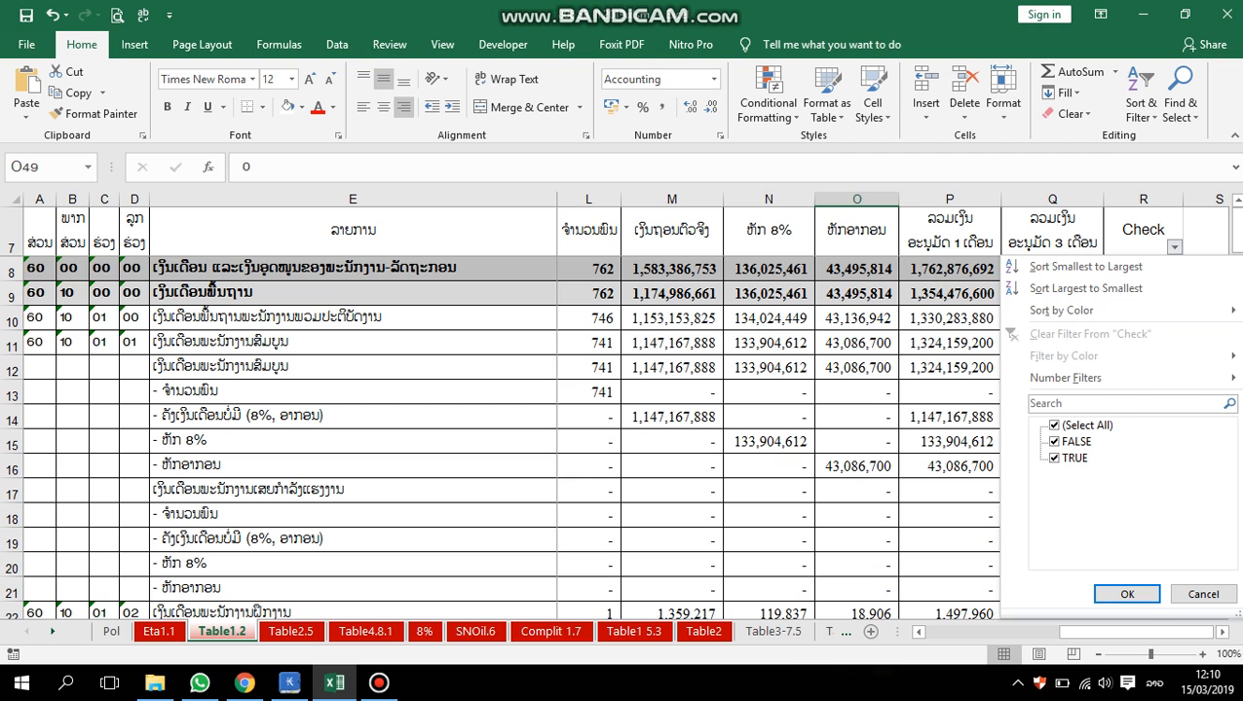
key(Escape)
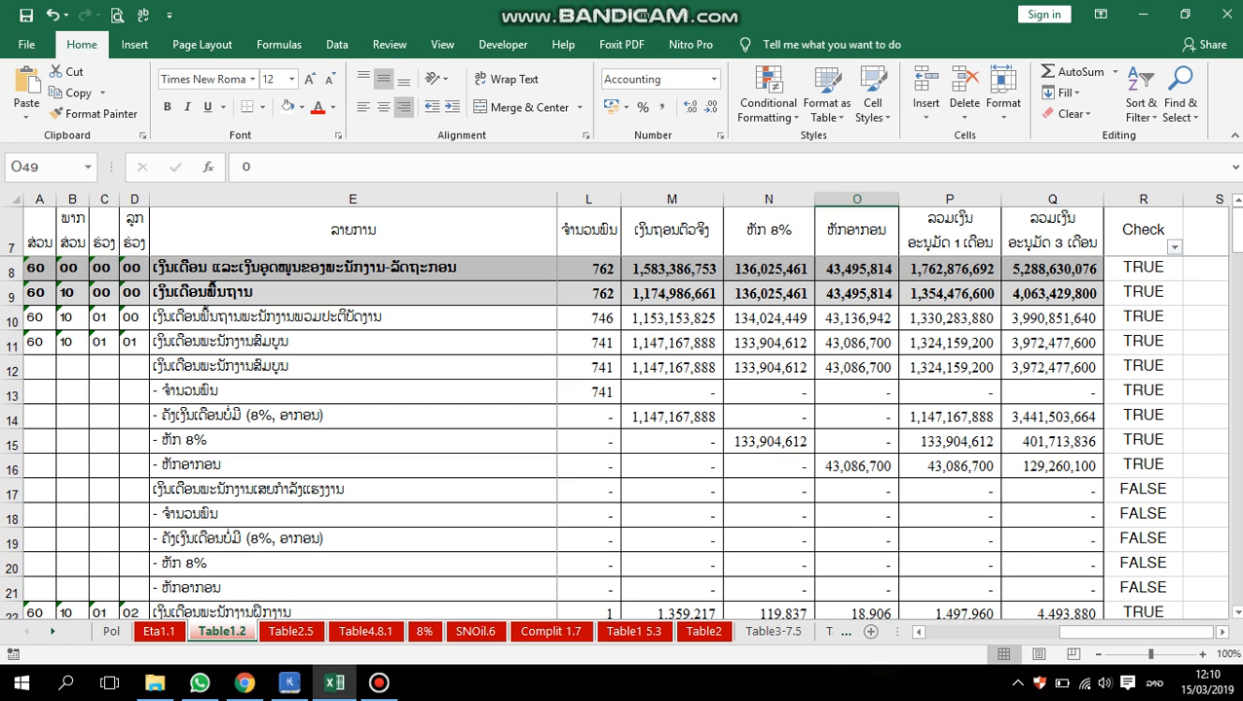
scroll(613, 428, down, 4)
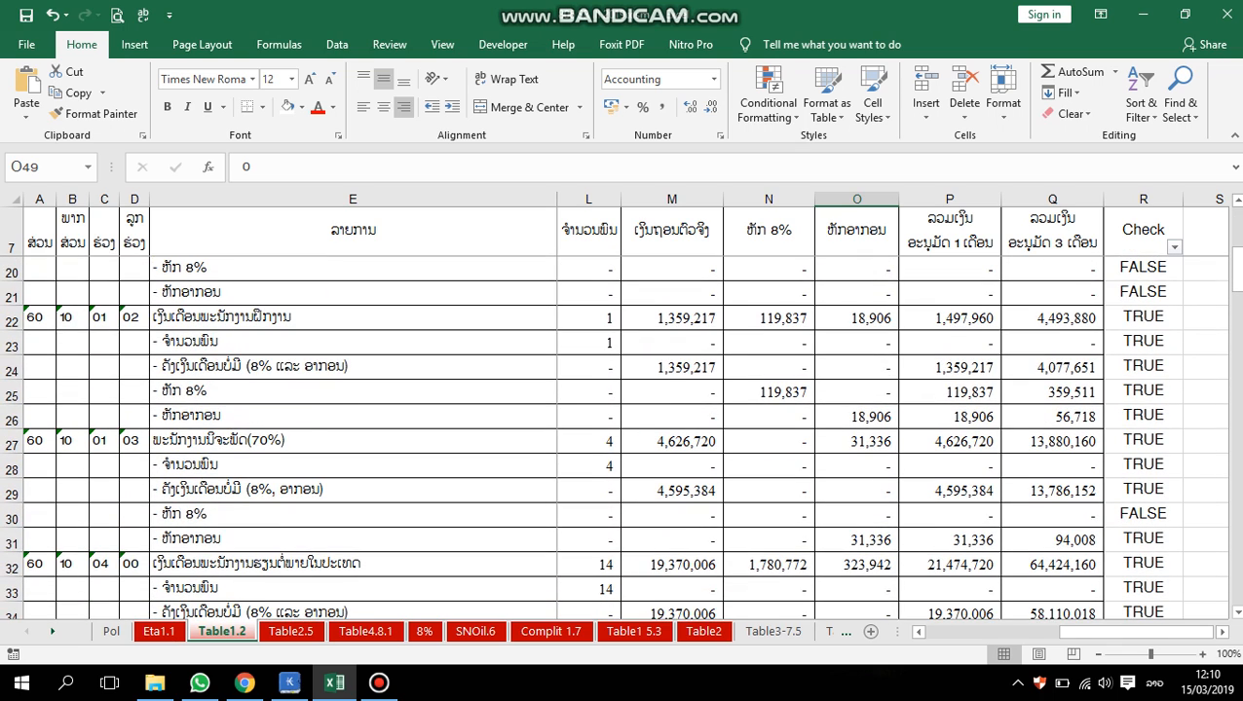
scroll(613, 428, up, 4)
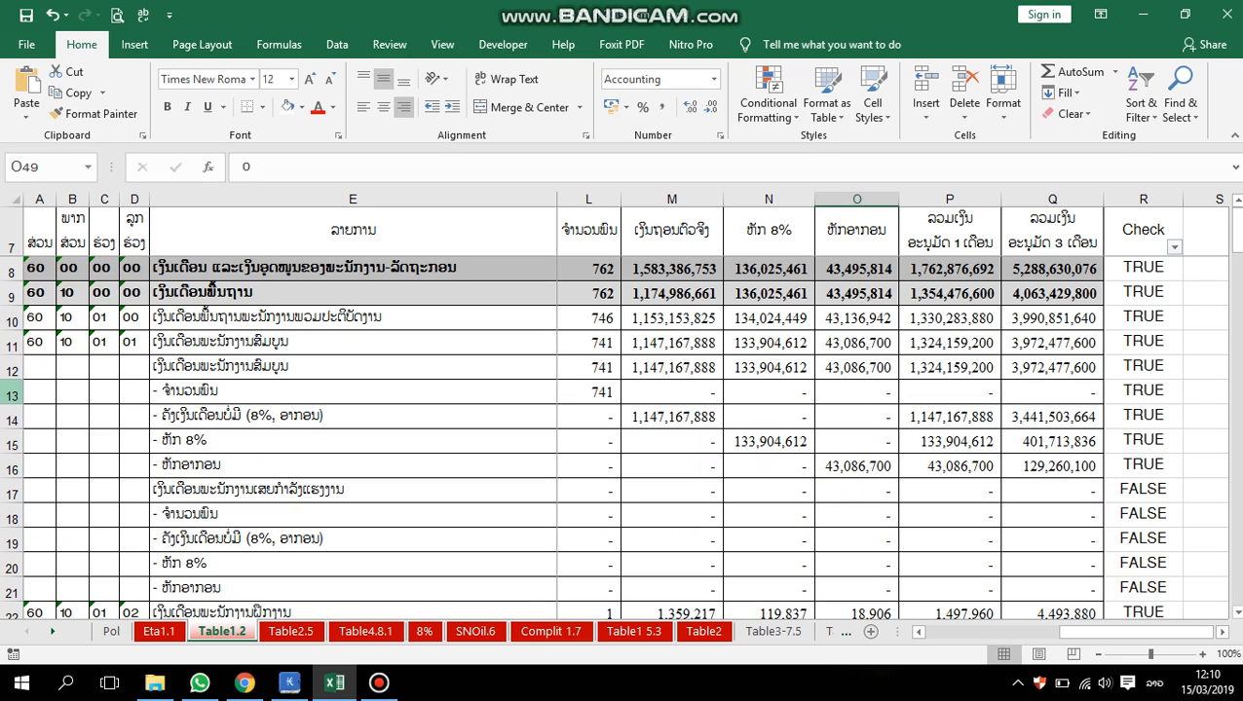
Filter the Check column to exclude FALSE and review the remaining rows down to the table's total
click(1174, 248)
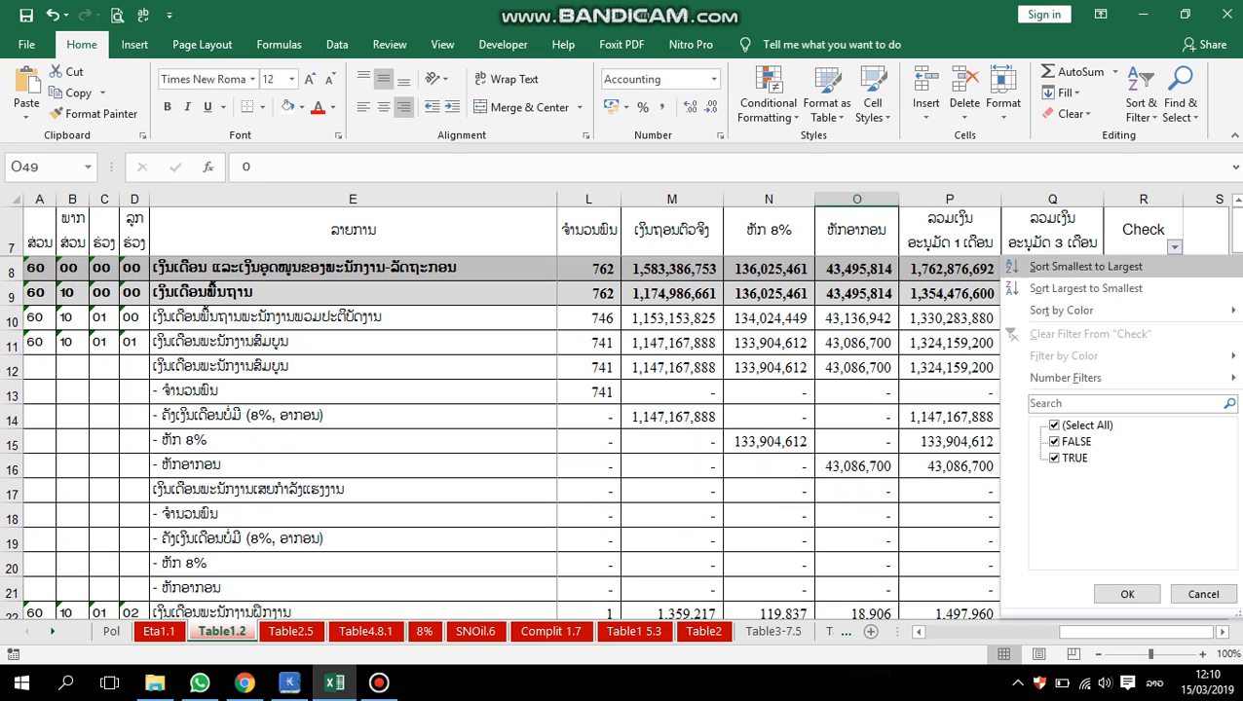
click(1054, 441)
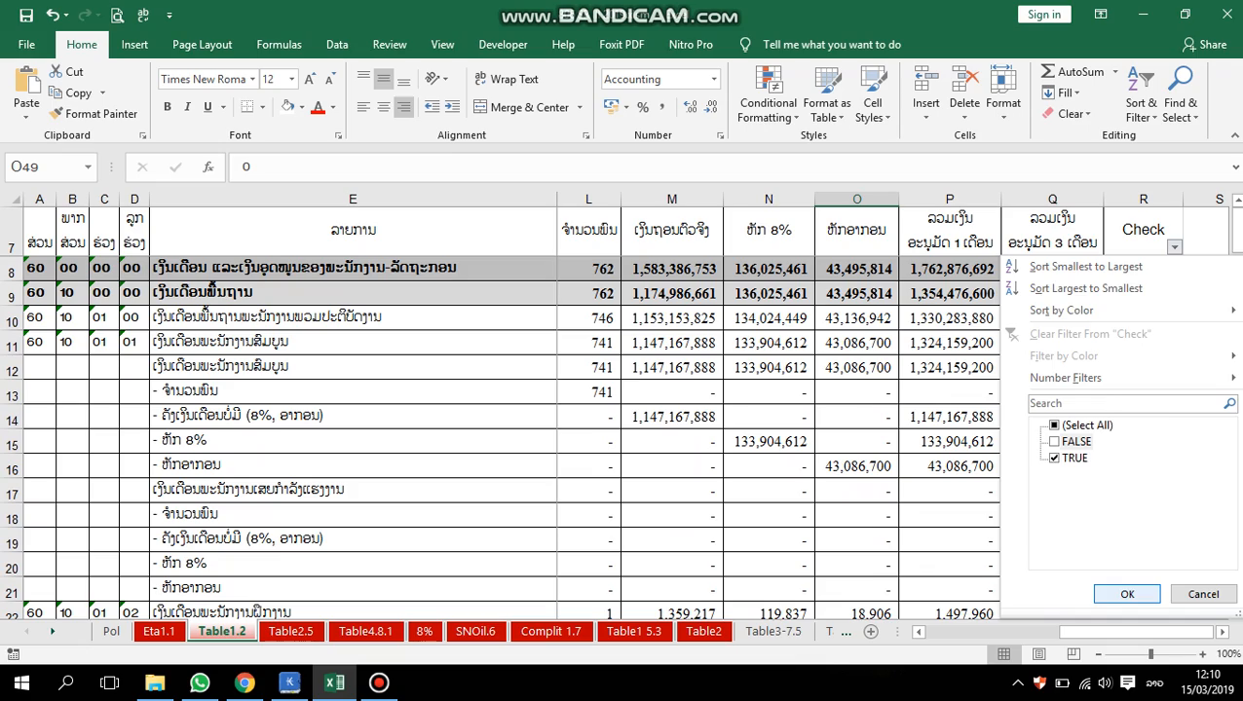
click(1127, 594)
scroll(613, 438, down, 10)
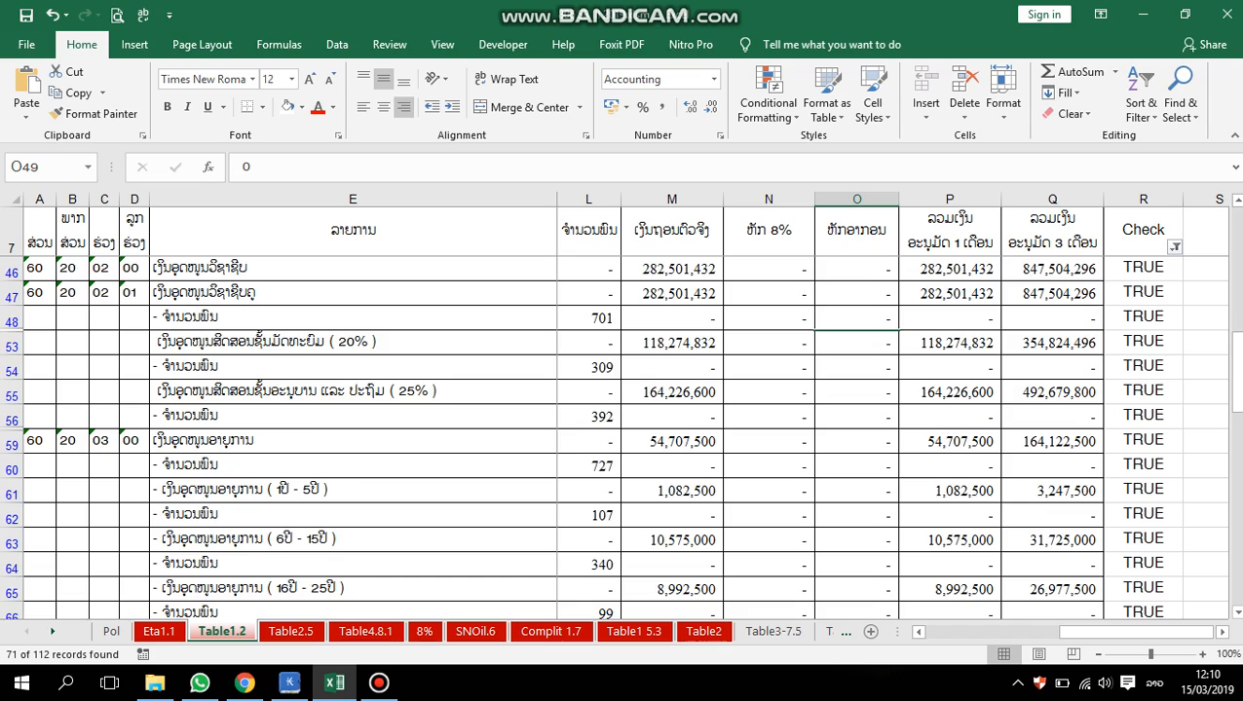
scroll(614, 439, down, 2)
scroll(613, 438, up, 2)
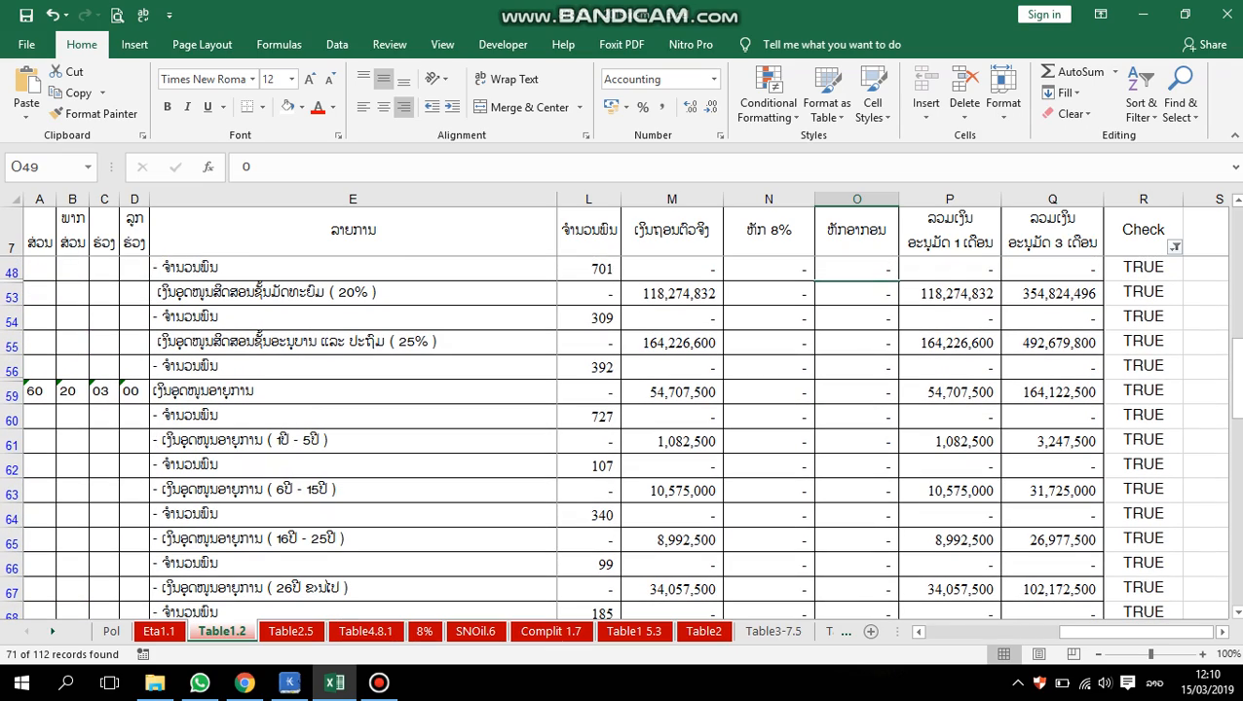
scroll(614, 438, down, 8)
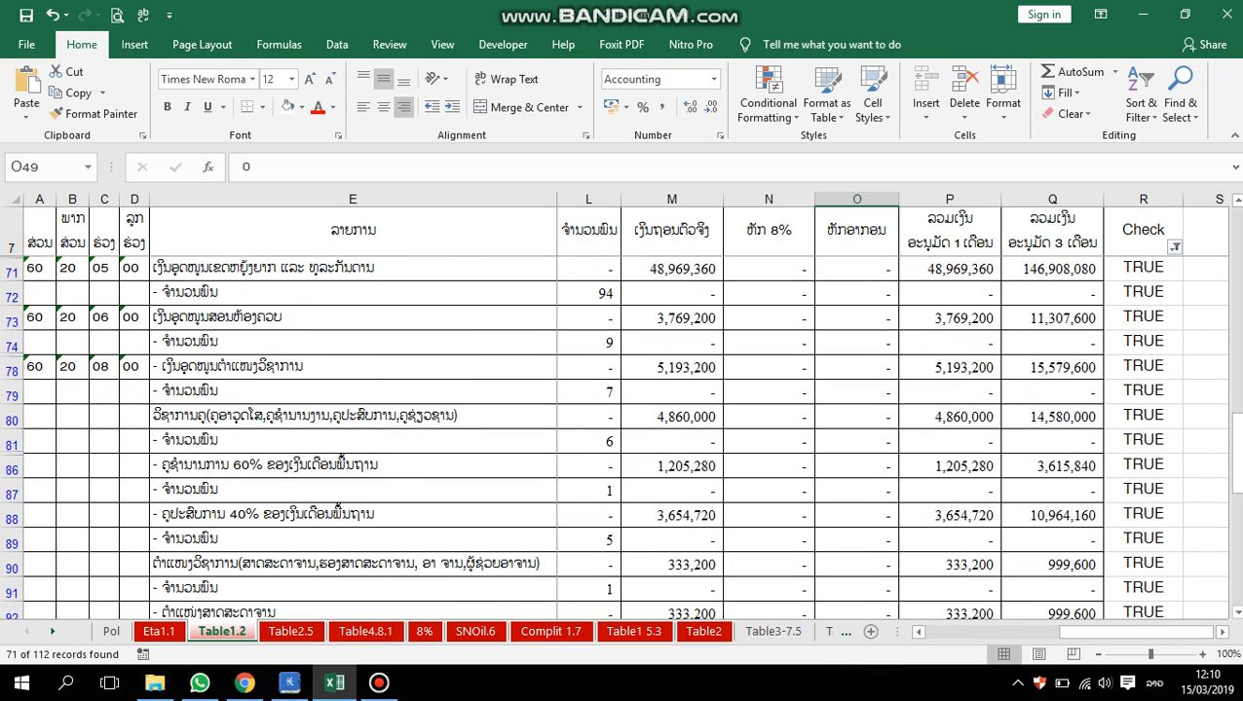
scroll(614, 438, down, 3)
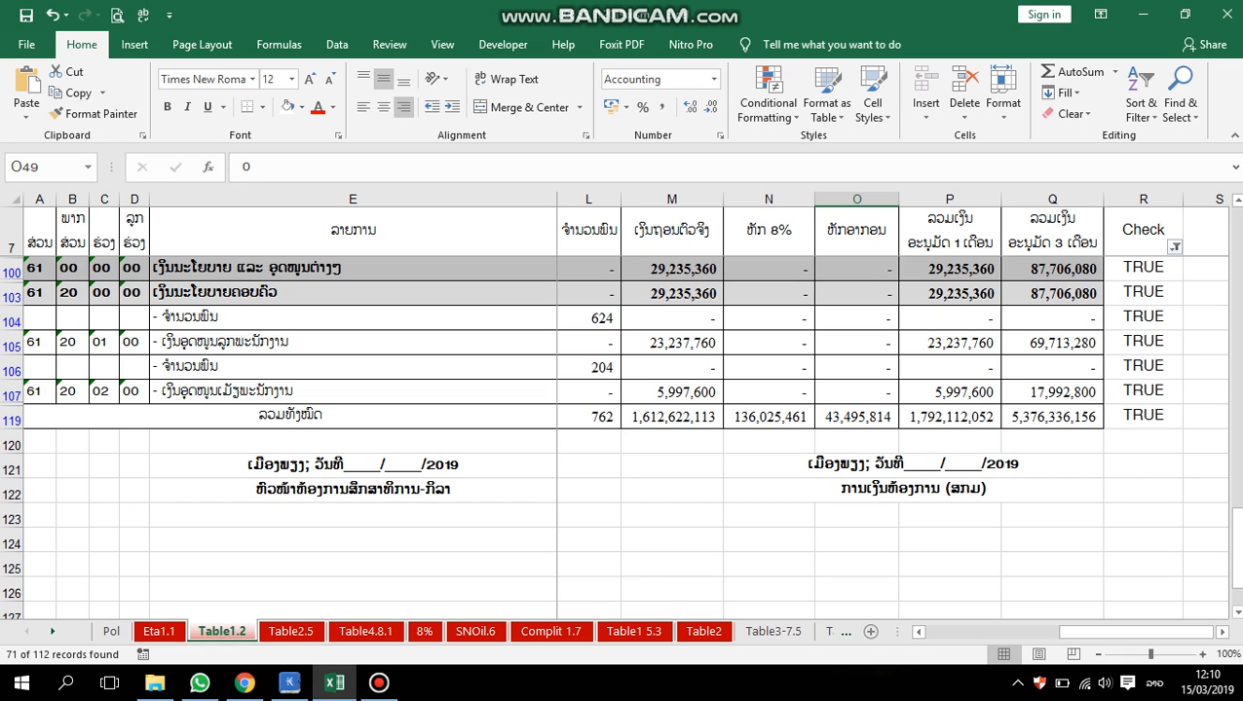
Restore all values in the Check filter and inspect the empty rows around 82 to 85 and the check formula in R79
click(1174, 247)
click(1055, 425)
click(1127, 594)
scroll(614, 438, up, 6)
scroll(614, 438, down, 6)
scroll(614, 439, up, 7)
drag(11, 317, 12, 419)
click(1142, 267)
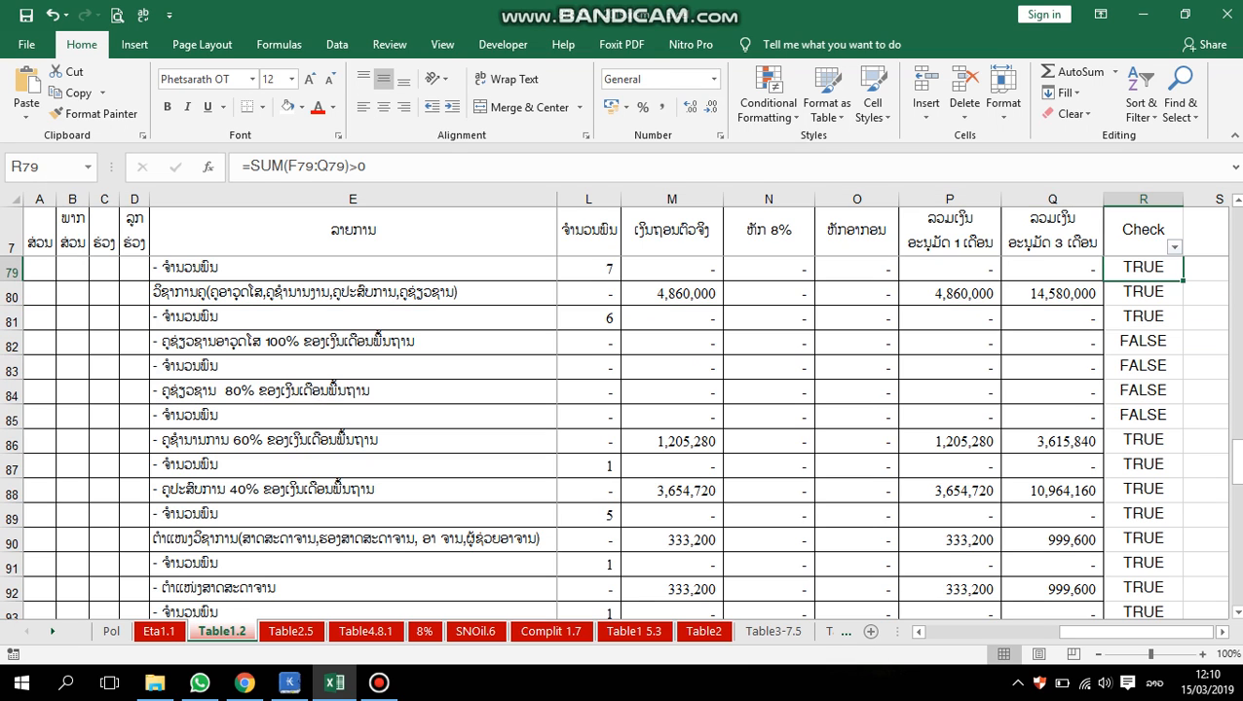
Hide the FALSE rows again with the Check column's filter and return to the start of the table
click(1173, 246)
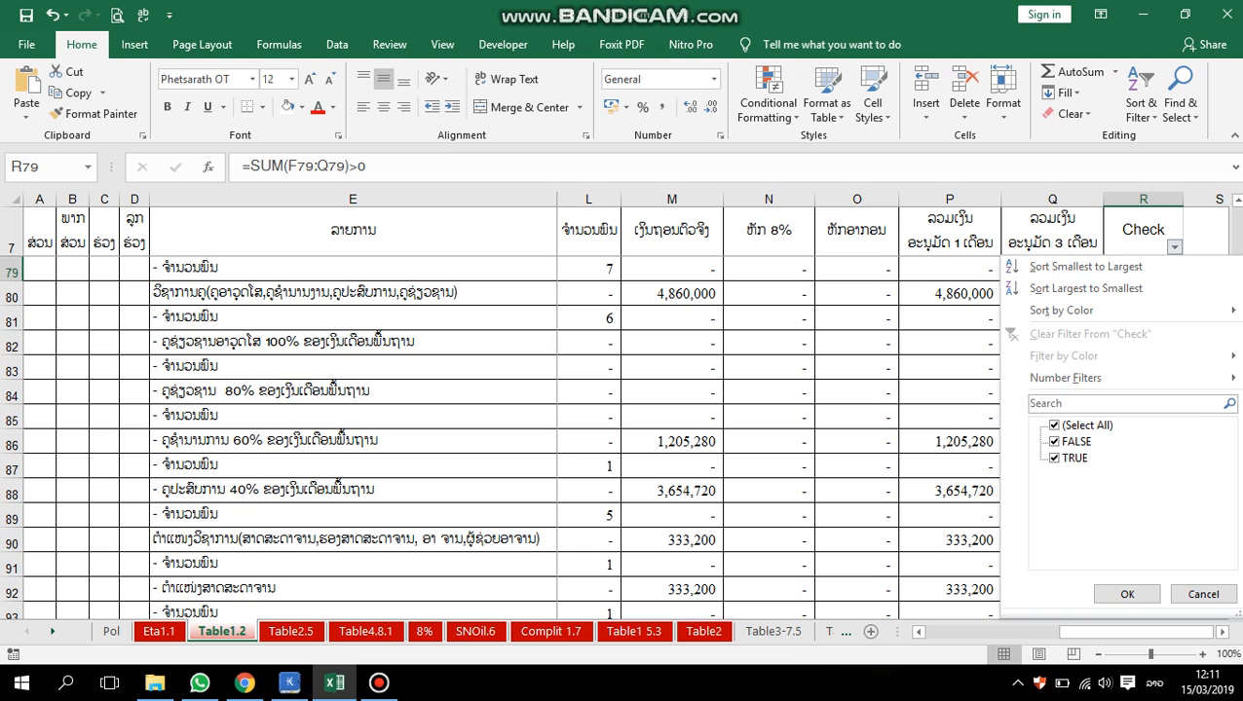
click(1054, 442)
click(1127, 594)
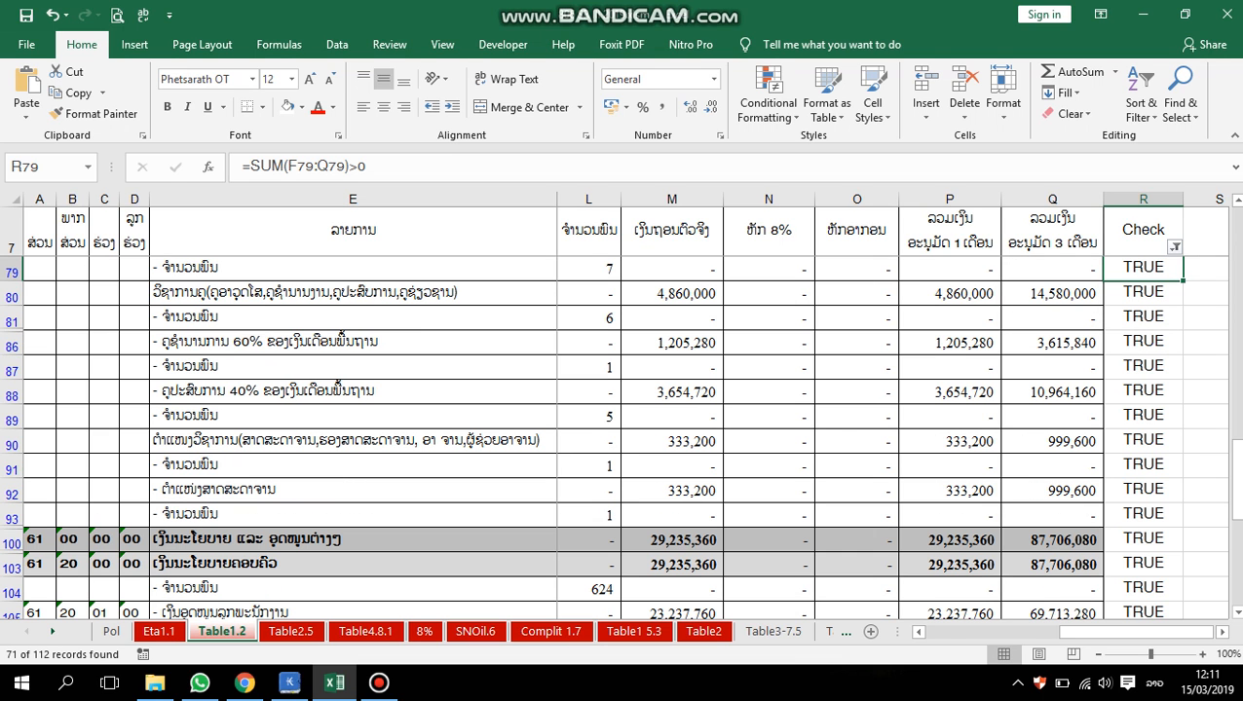
scroll(208, 317, up, 15)
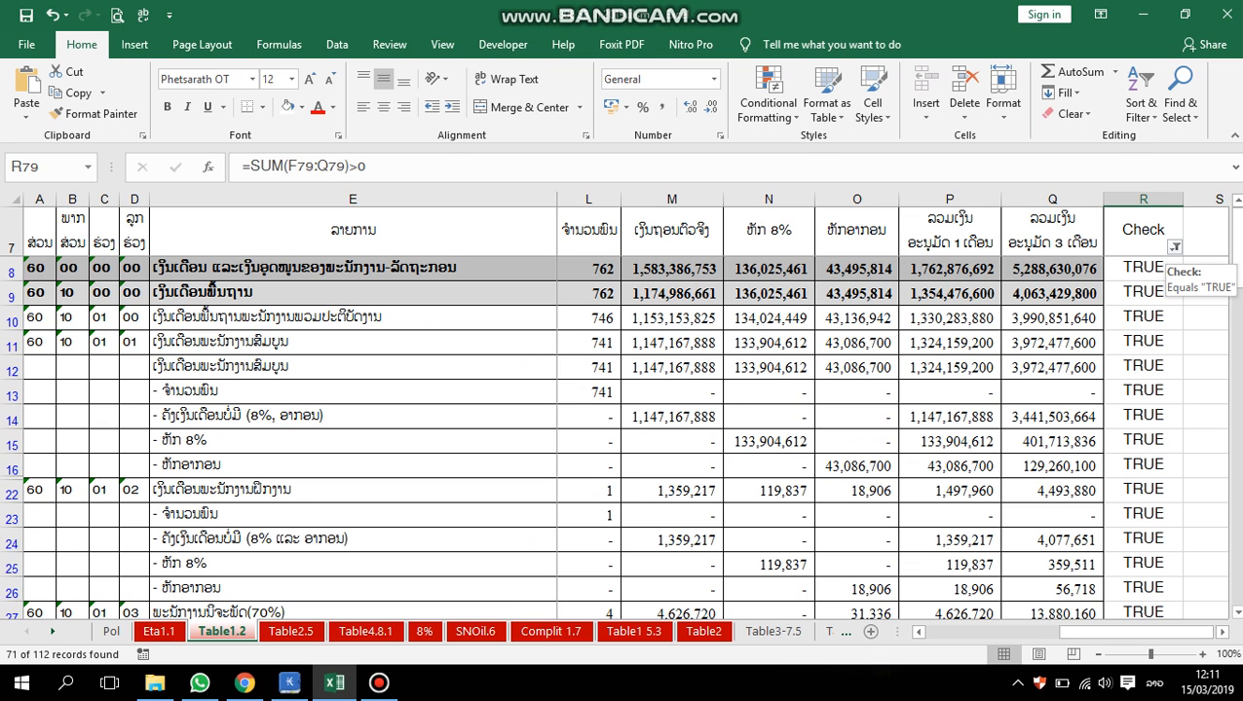
Reselect all values in the Check column's filter and look through the complete table
click(1174, 247)
click(1081, 425)
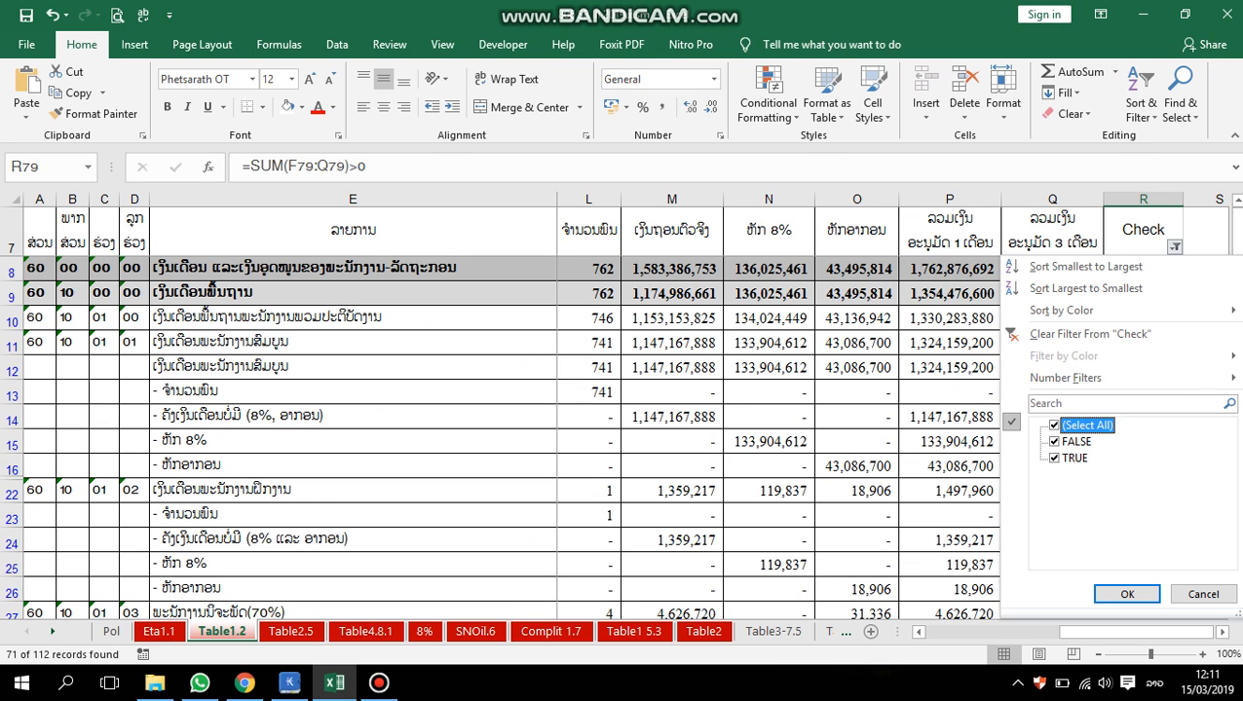
click(1126, 594)
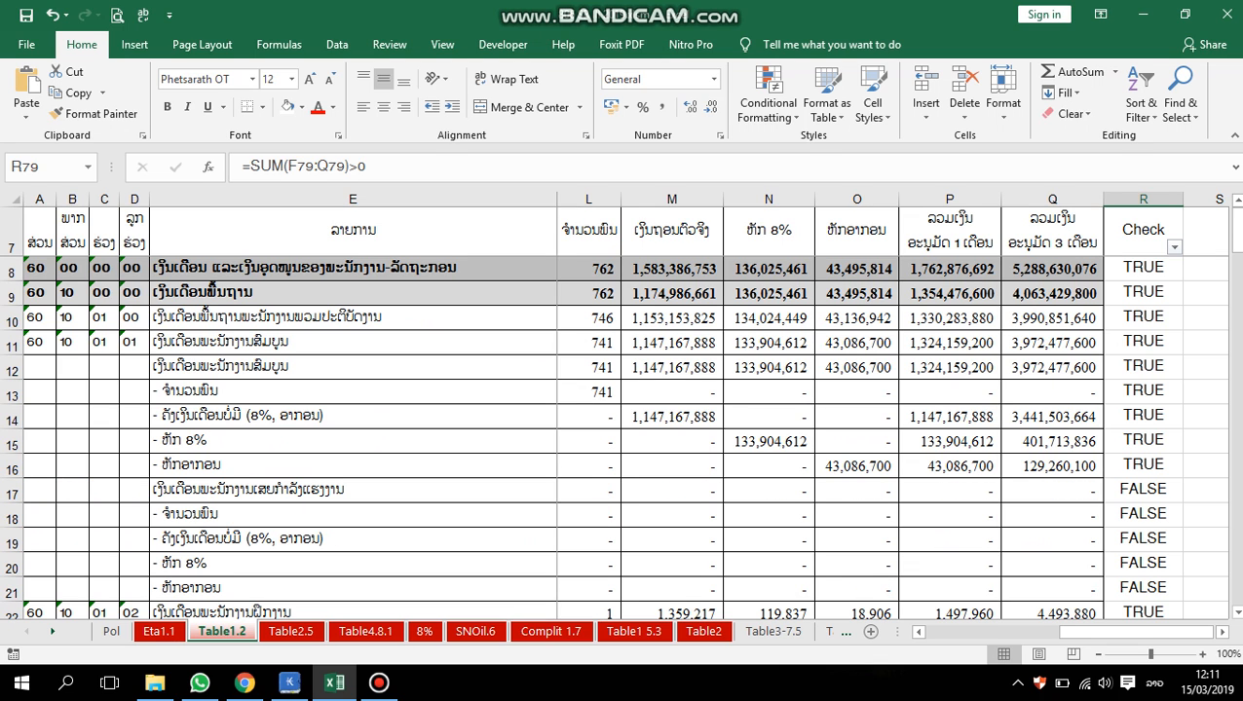
scroll(623, 433, down, 8)
scroll(623, 433, up, 8)
Toggle the vertical alignment of header row 7 and set it back to middle
key(ctrl+Home)
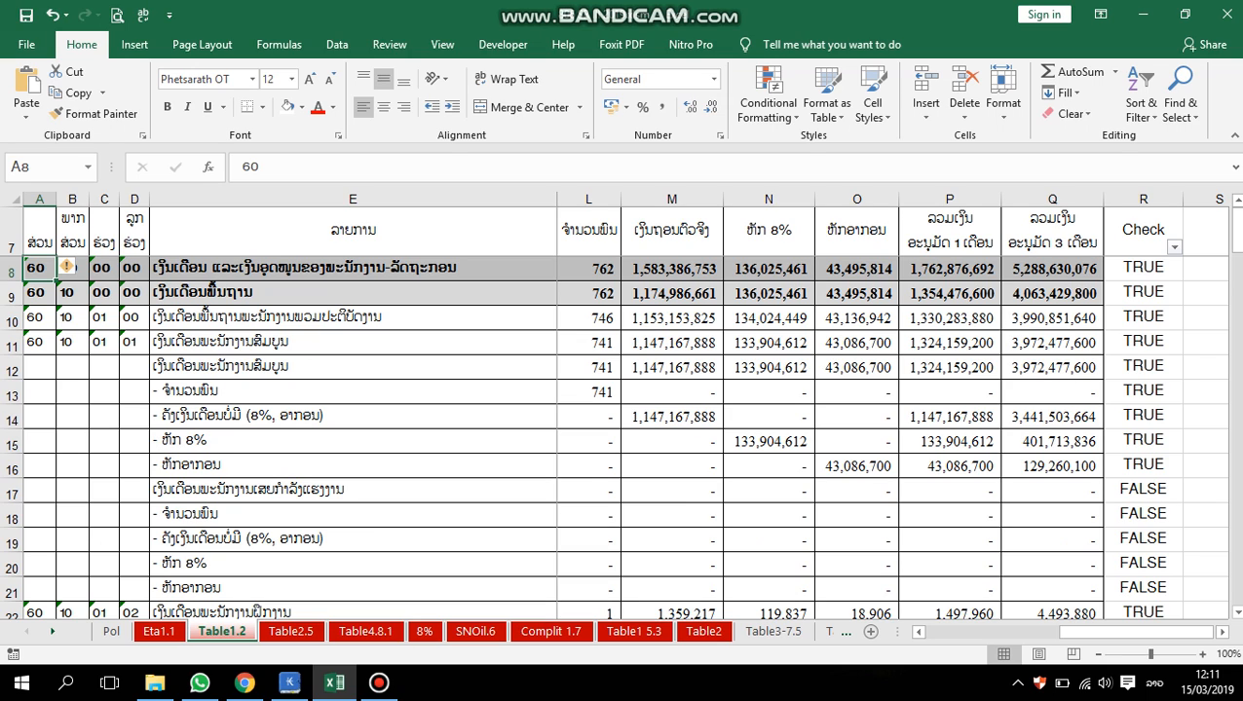
key(Up)
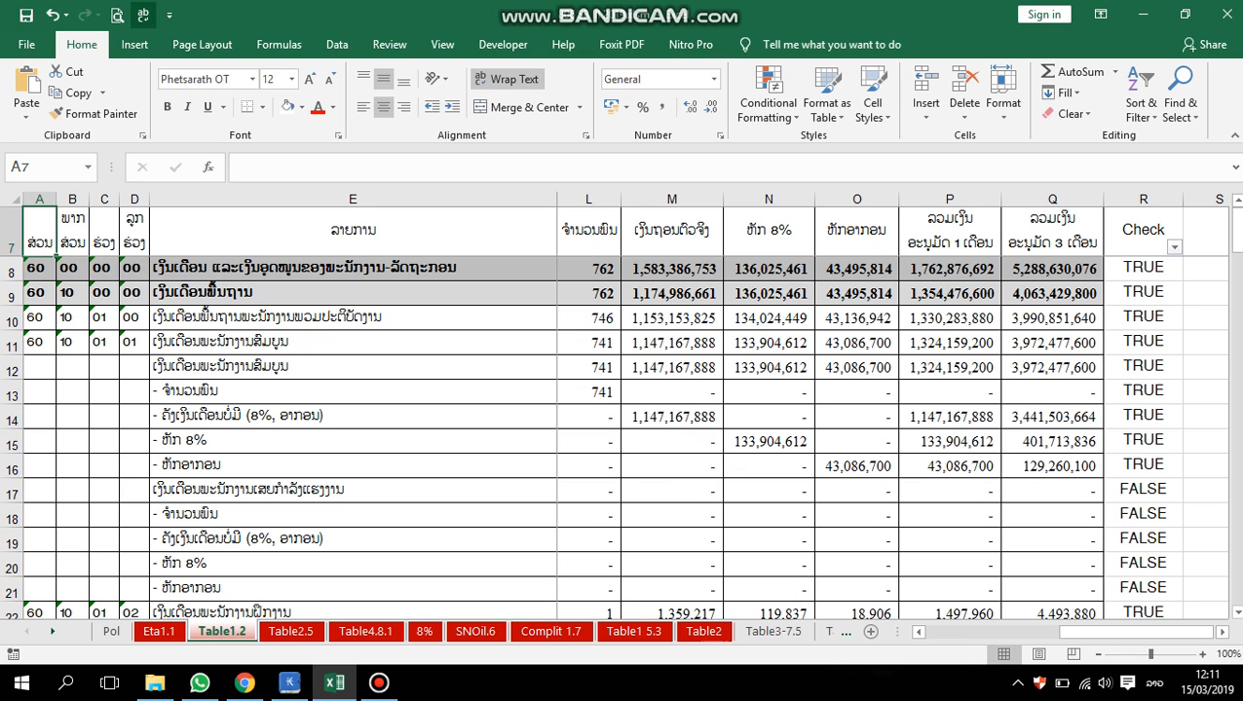
click(11, 233)
click(384, 79)
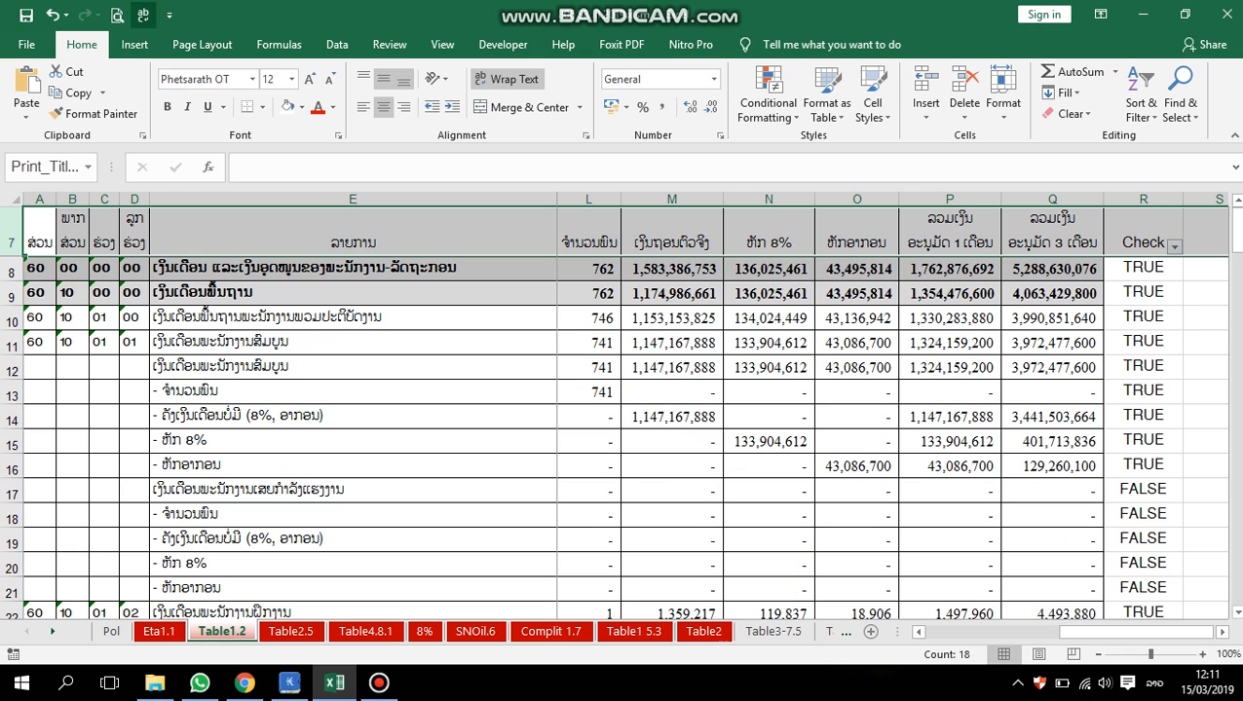
click(384, 79)
Replace the header in cell A7 with "ພາກ" and save the workbook
click(39, 232)
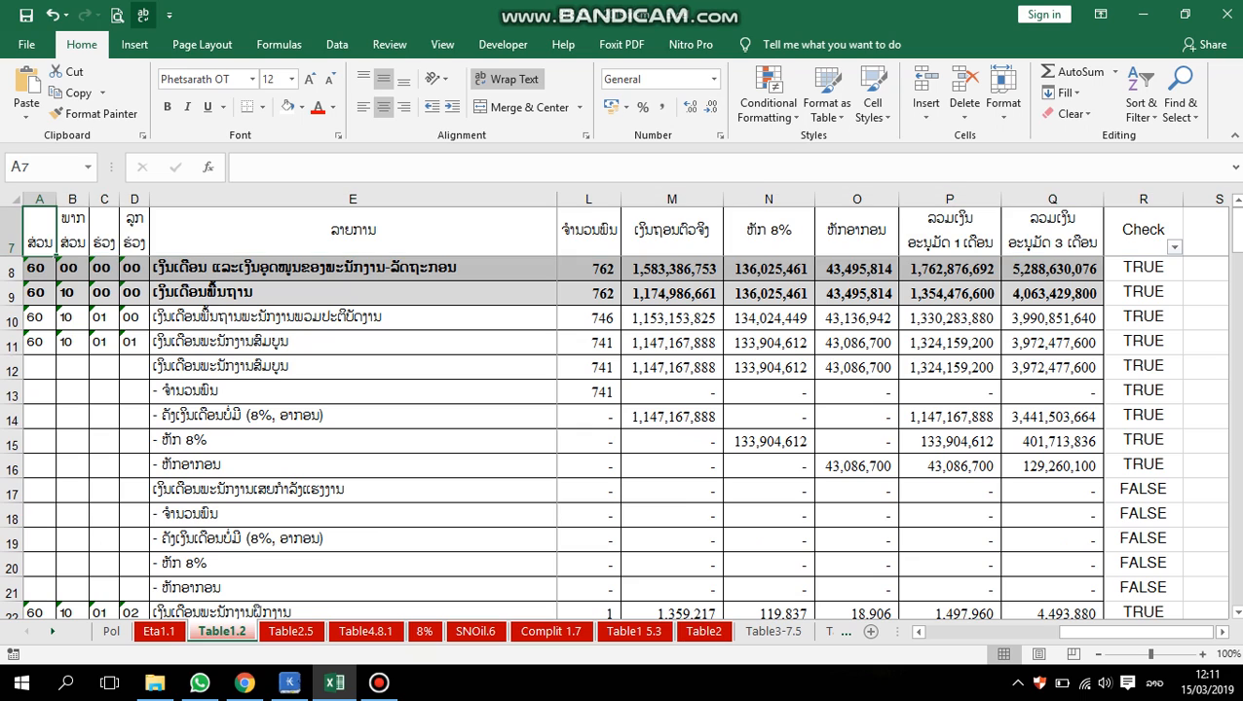
text(ພາກ)
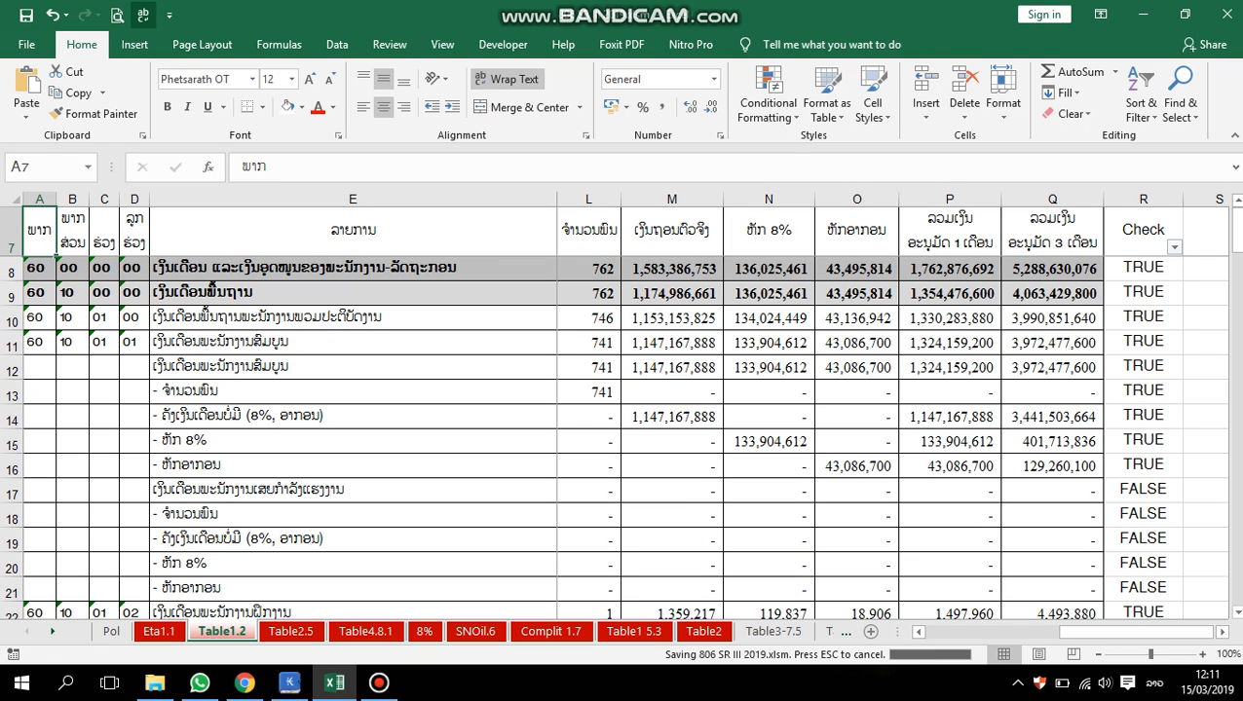
click(352, 391)
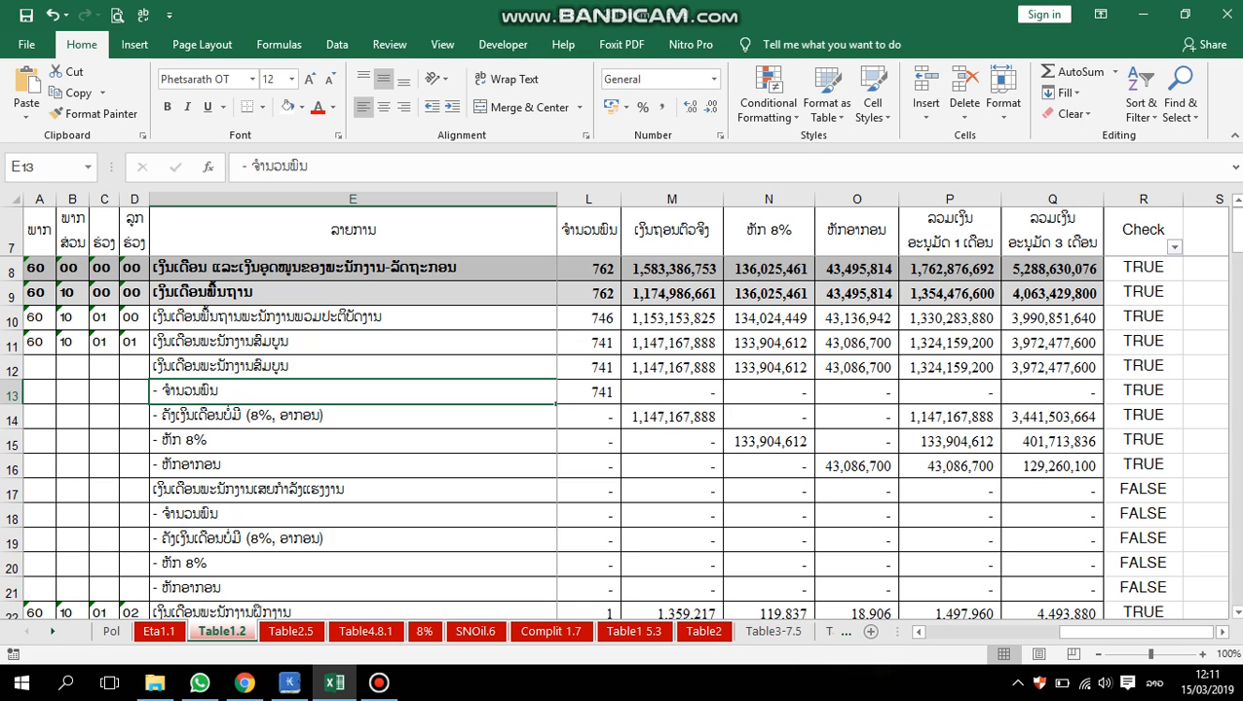
Replace the header in cell C7 with "ຮ່ວງ"
click(104, 231)
text(ຂ)
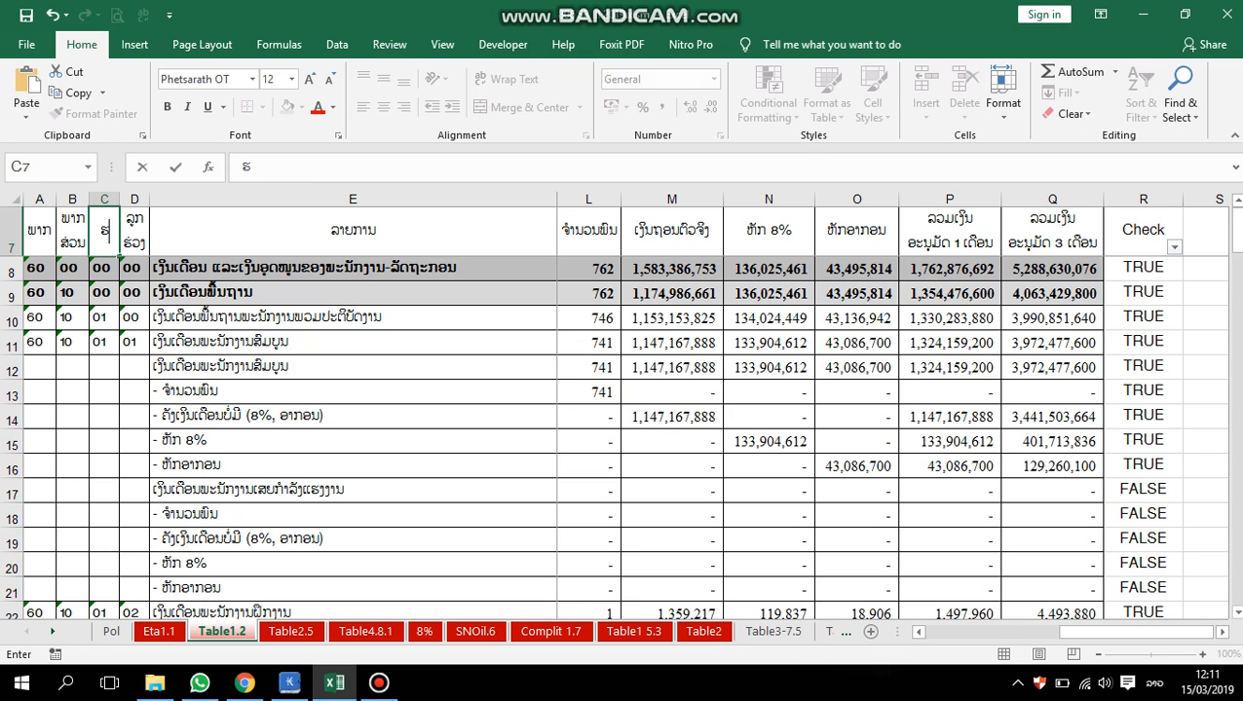
text(່ອງ)
key(ctrl+Return)
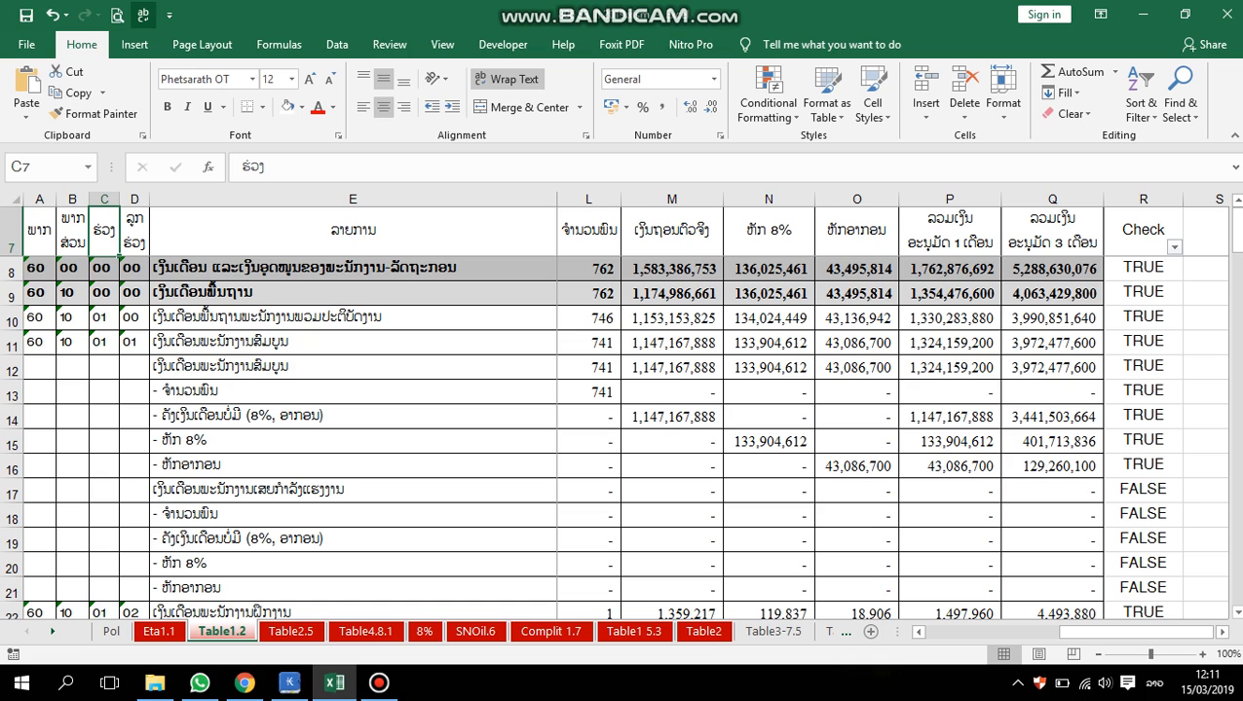
Switch to Lao WMIS and generate report type "2. ຕາຕະລາງສັງລວມພົນ ແລະ ບັນຊີເງິນເດືອນ" for month 7 / 2019
click(39, 268)
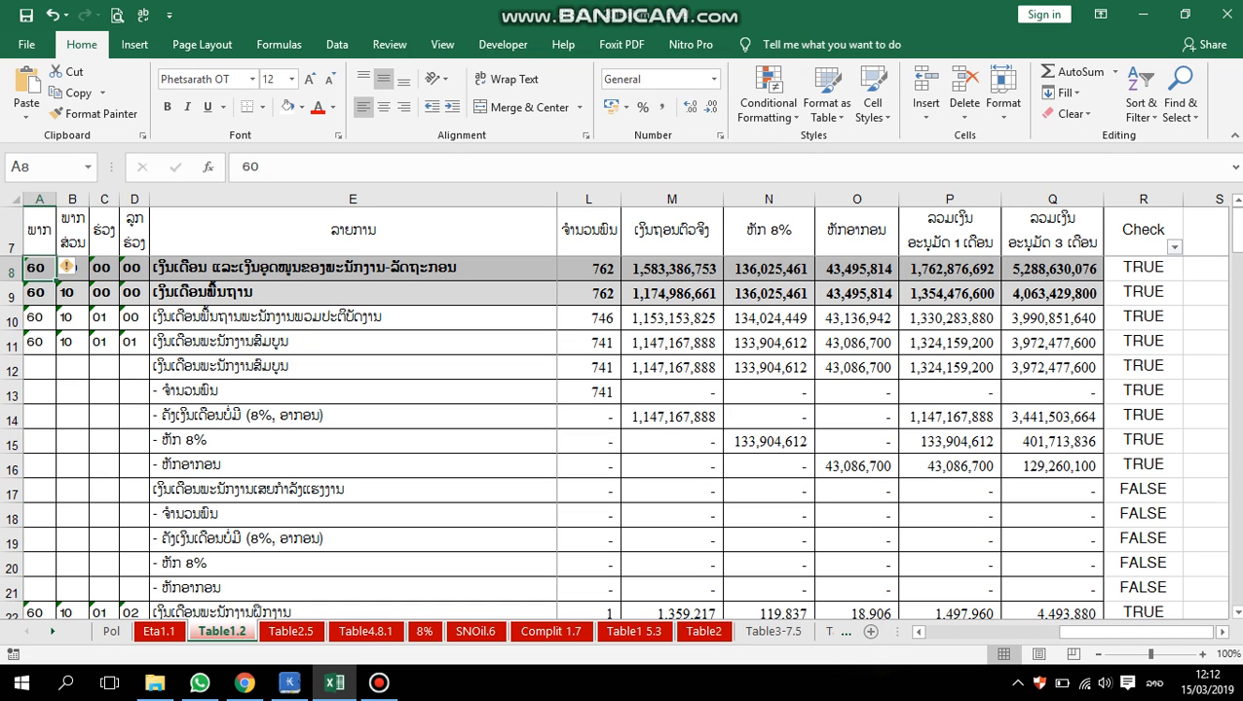
click(289, 683)
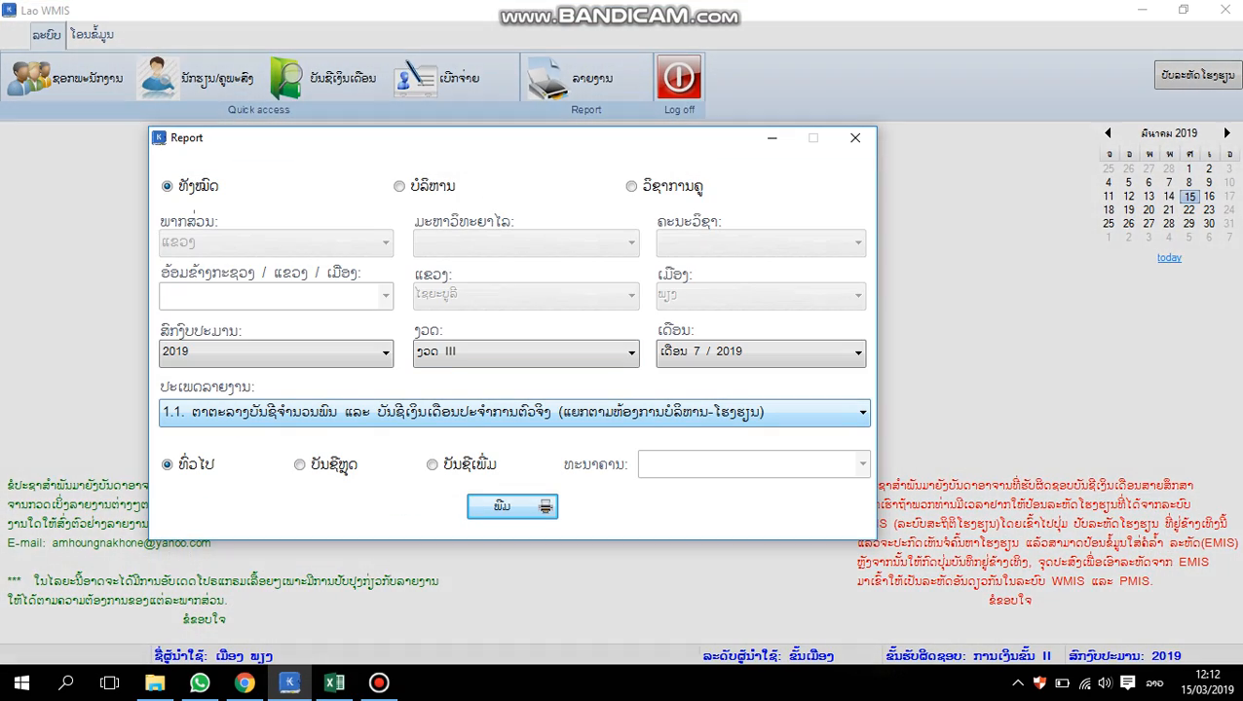
click(514, 413)
click(514, 304)
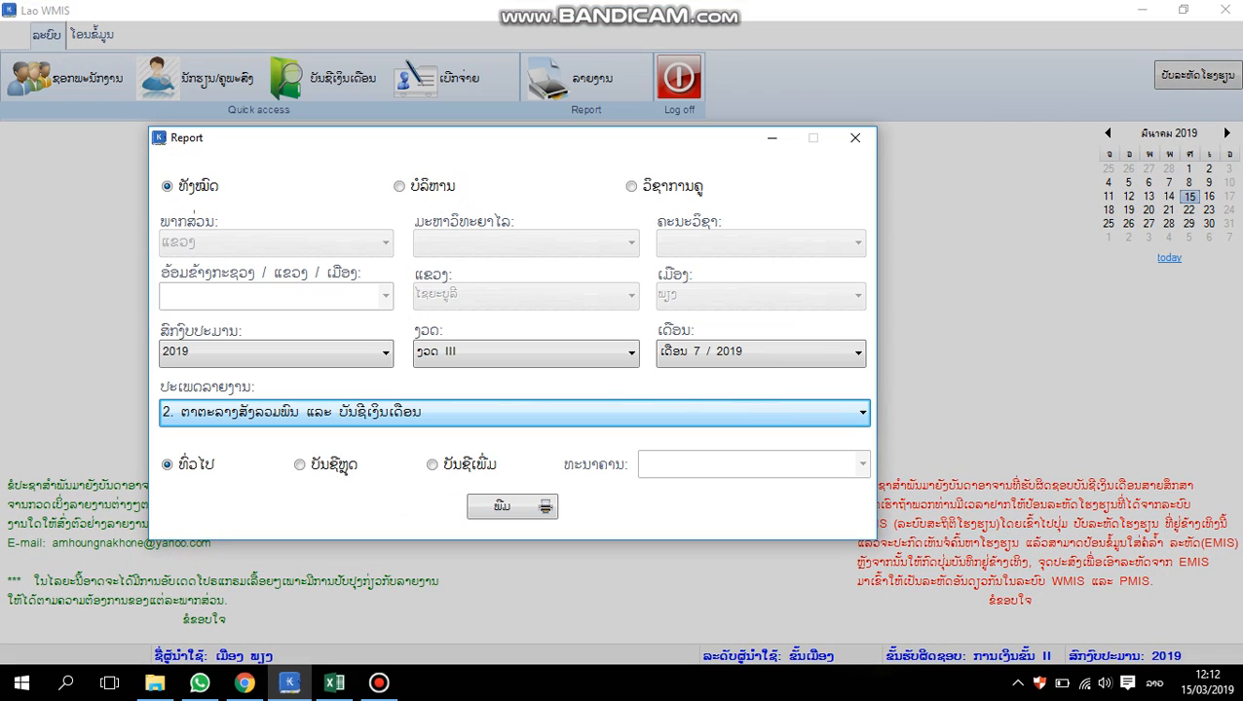
click(512, 506)
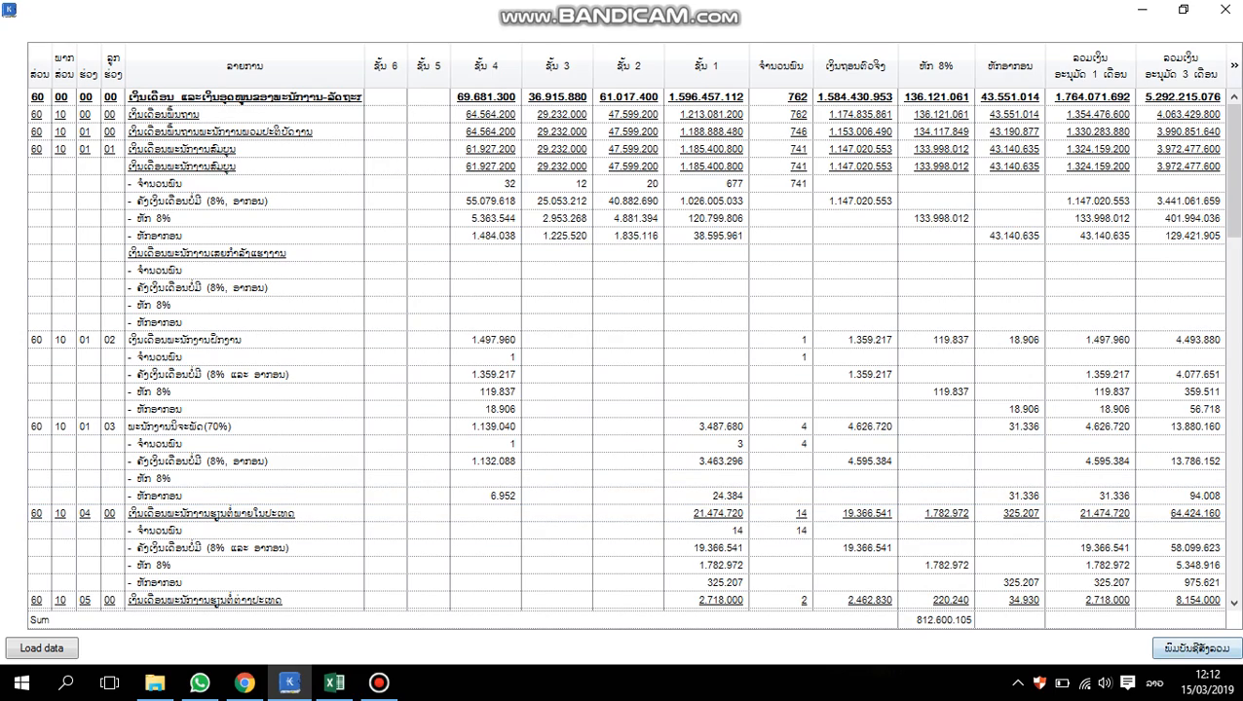
Look through the generated summary report, export its table to an Excel file named 2 on the Desktop, and open that file
scroll(624, 448, down, 20)
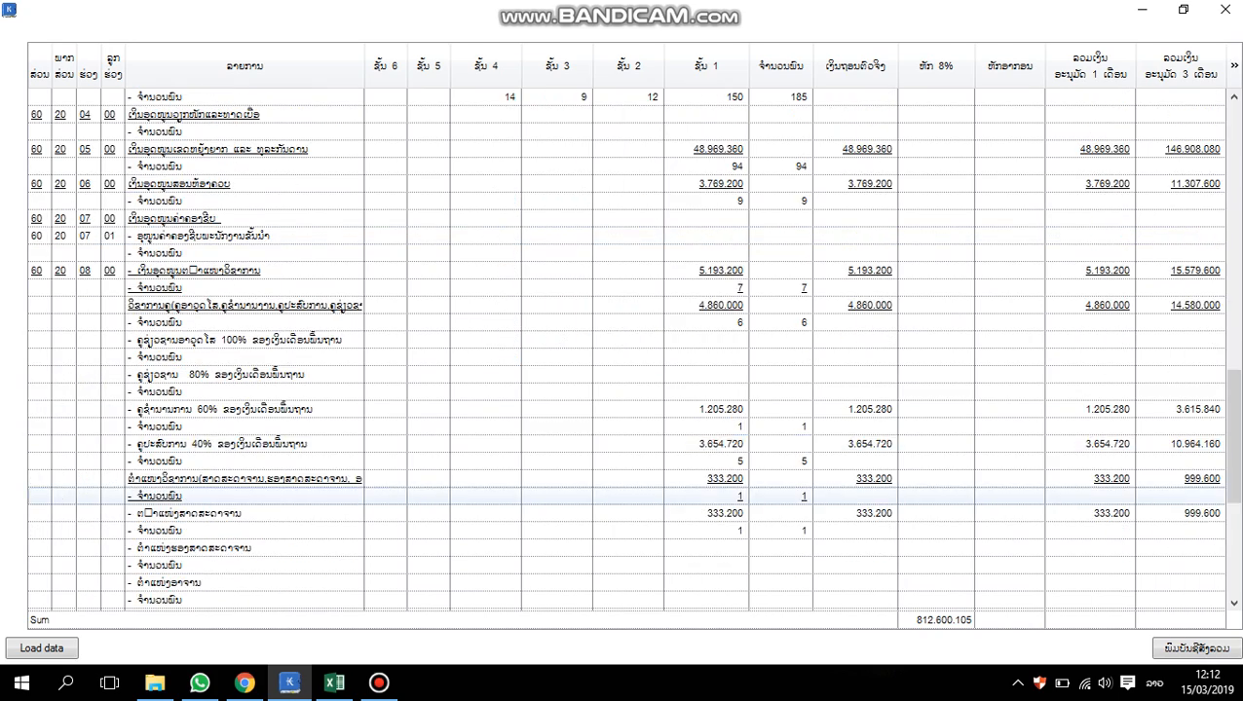
scroll(623, 448, down, 7)
scroll(624, 351, up, 5)
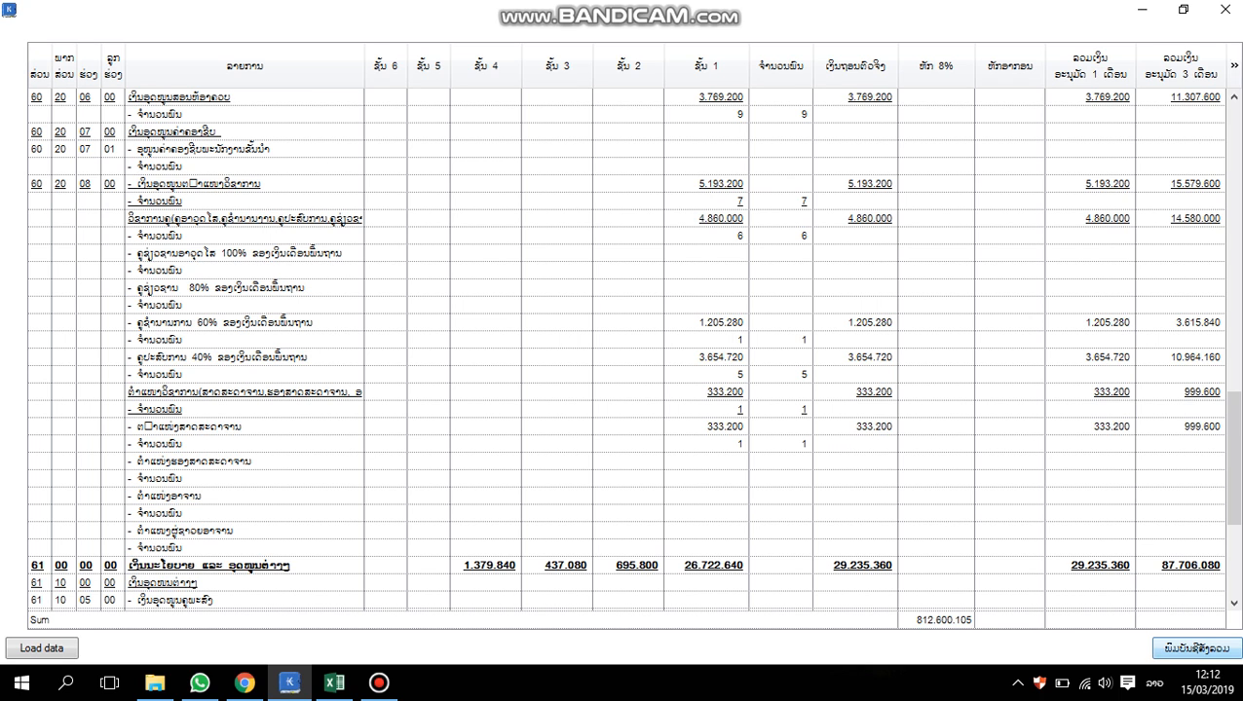
scroll(624, 350, up, 10)
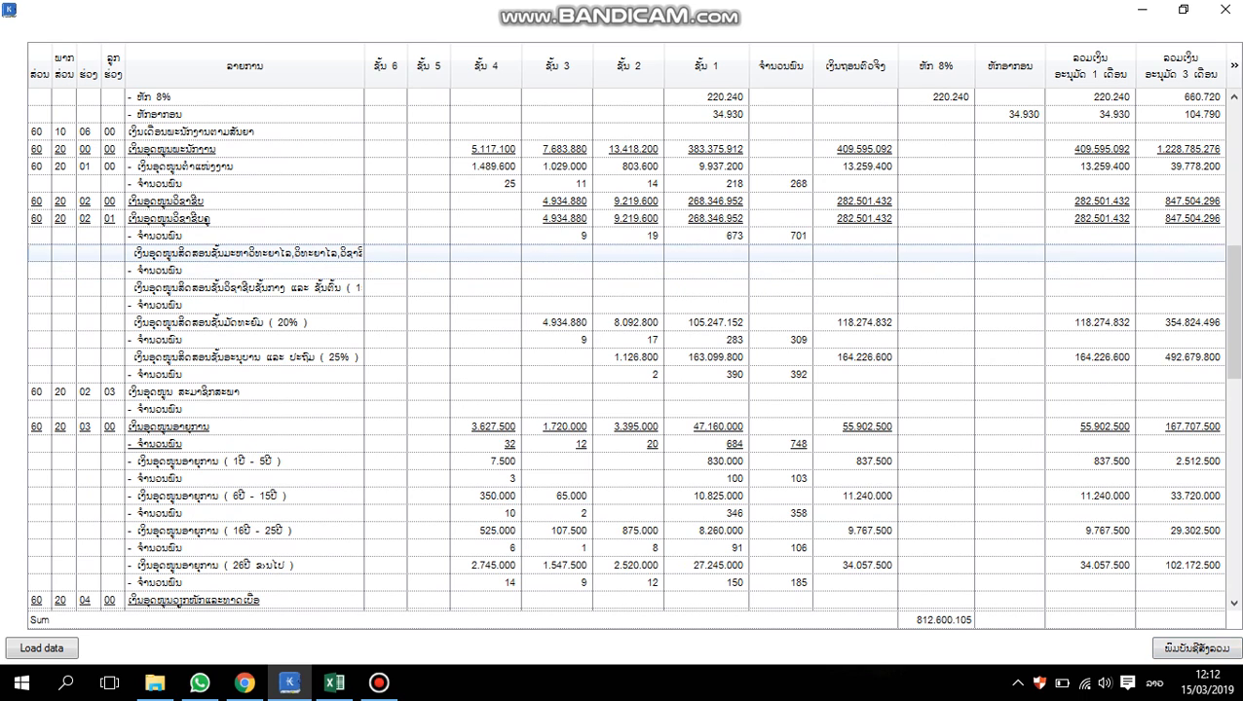
scroll(623, 351, up, 2)
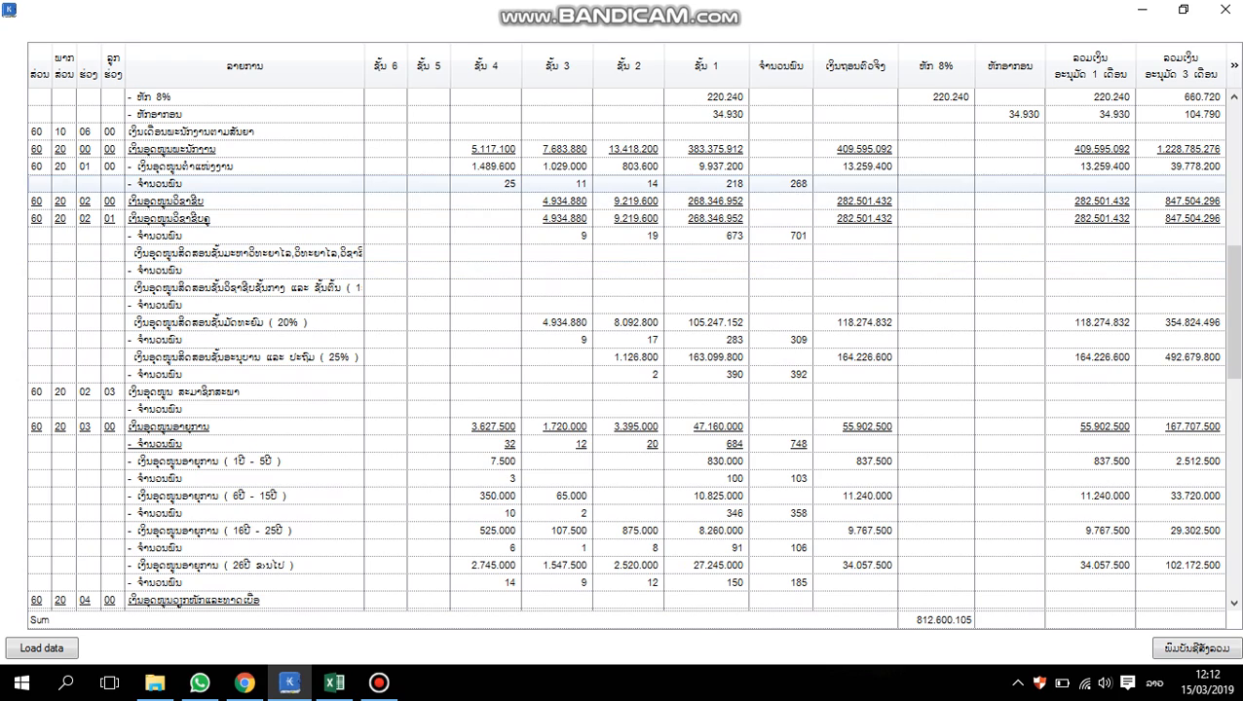
scroll(623, 350, up, 9)
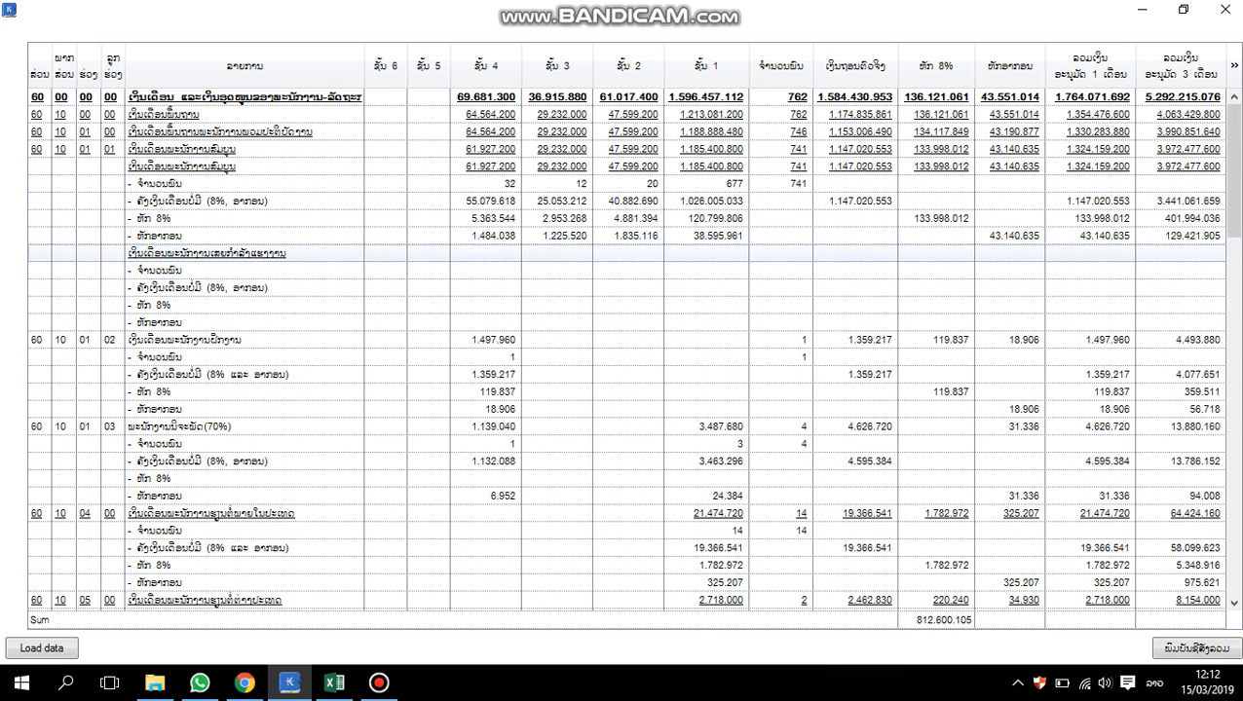
right_click(385, 273)
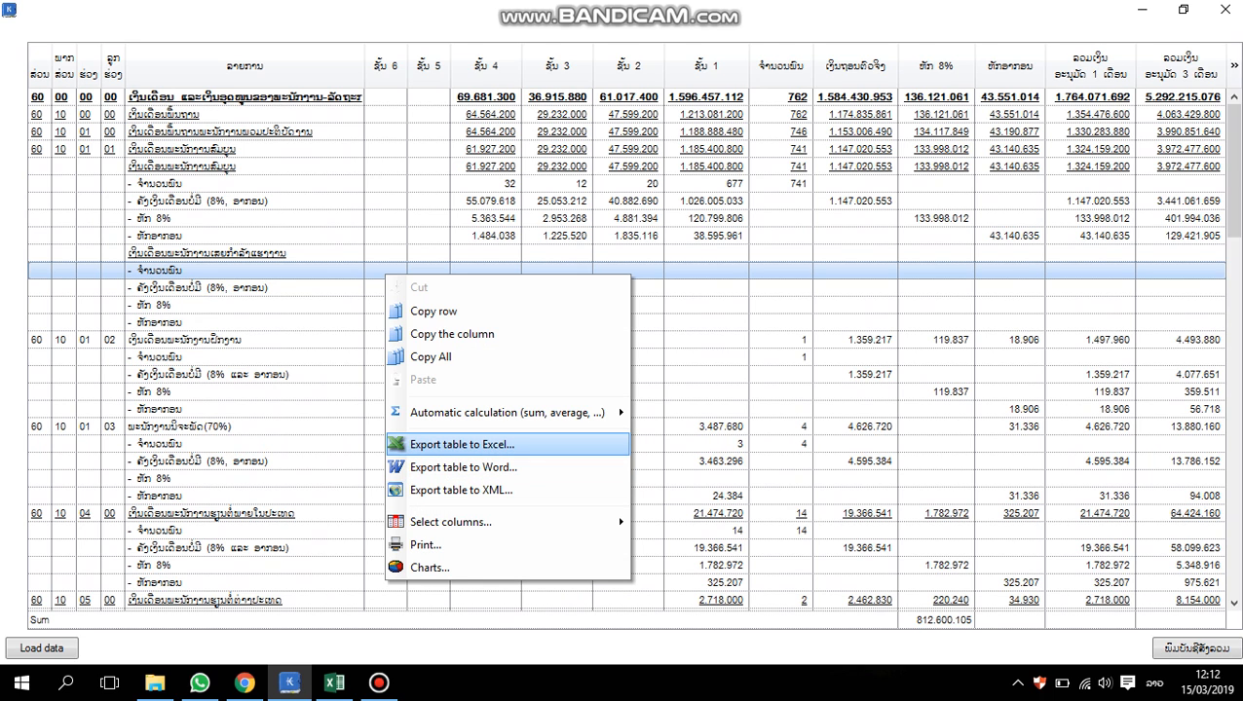
click(462, 444)
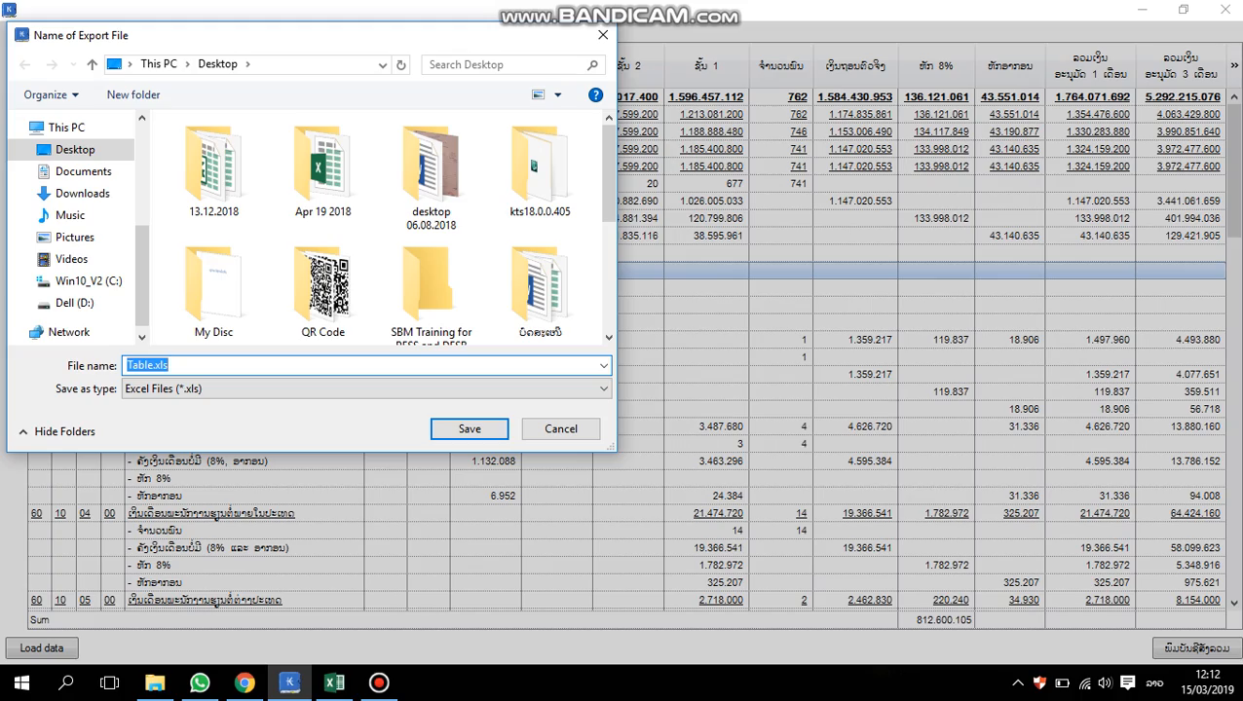
text(2)
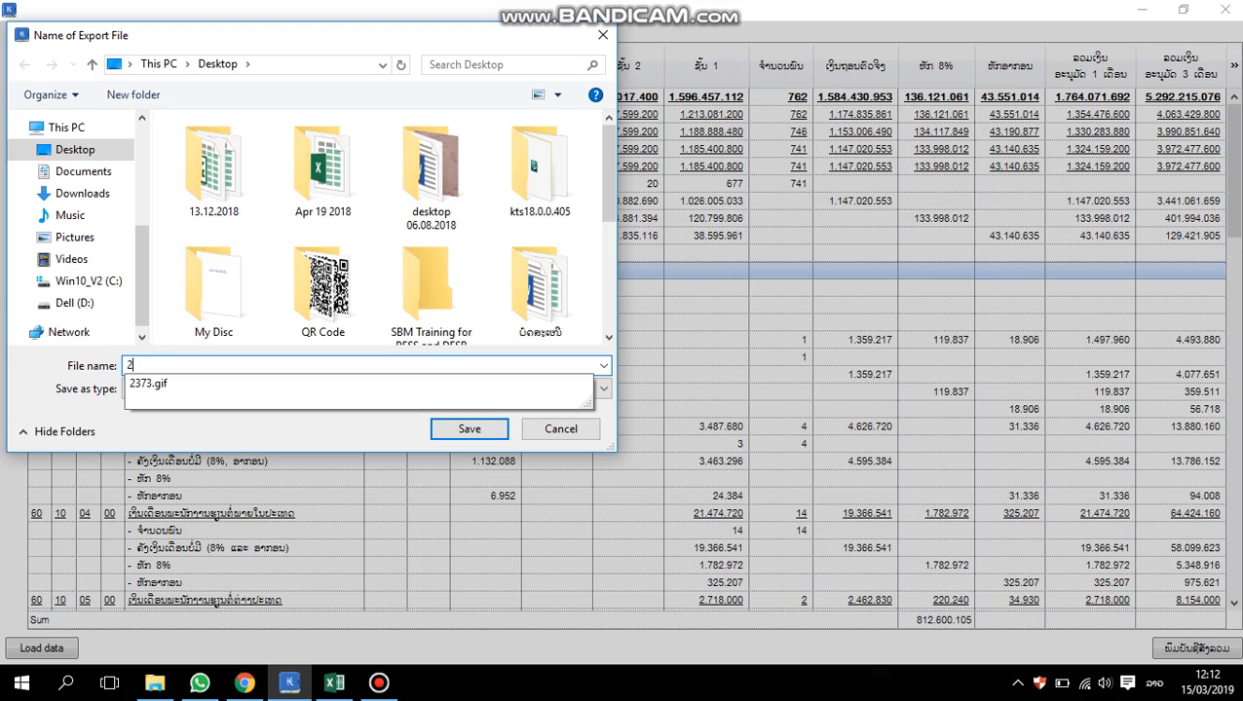
key(Return)
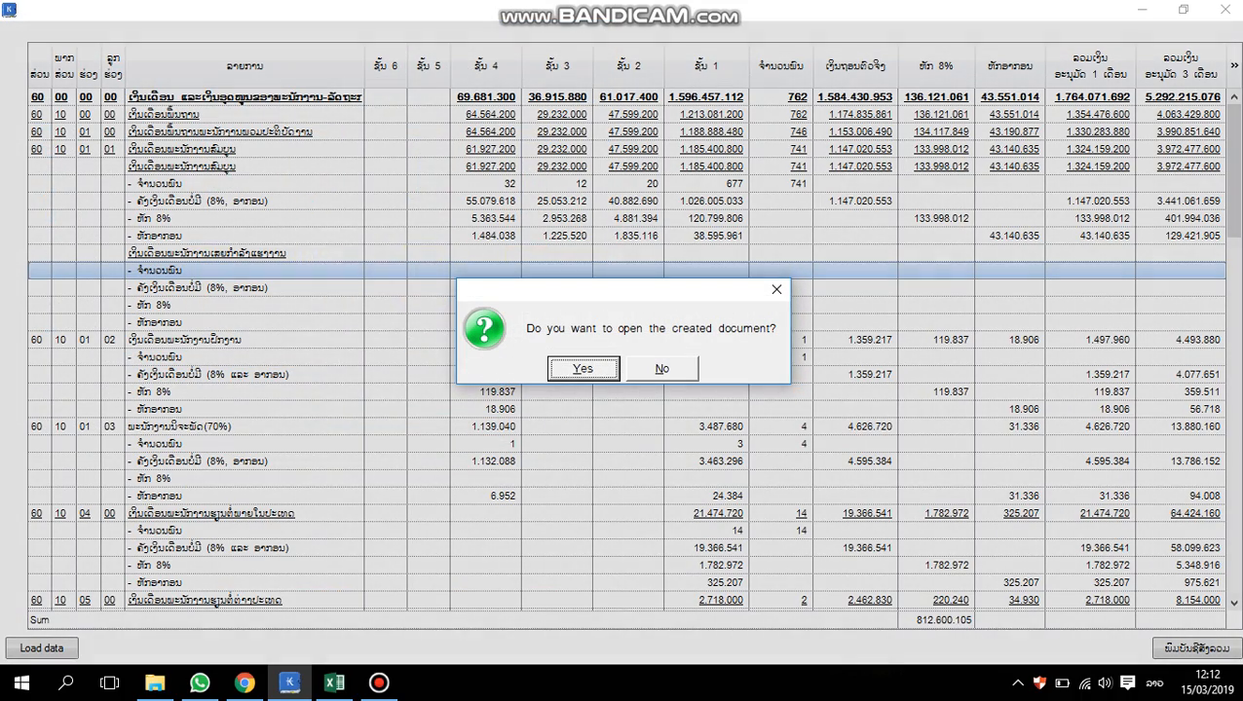
key(Return)
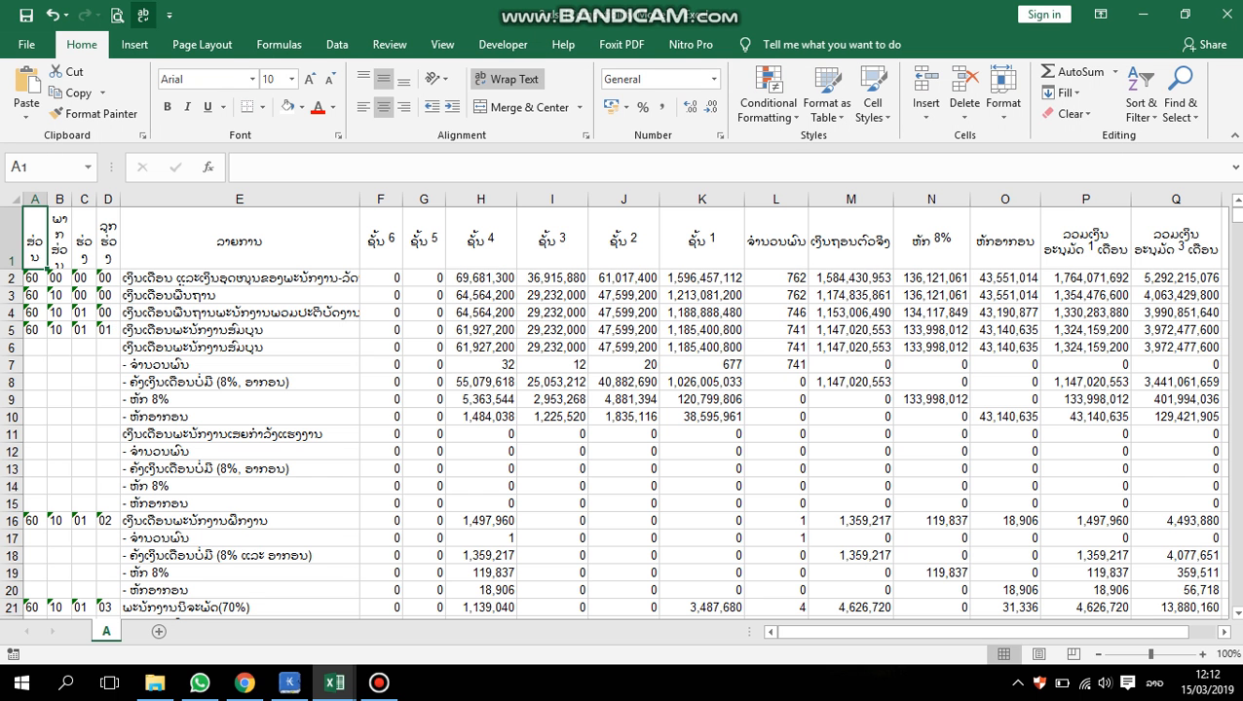
Copy the exported data range A2:Q112, leaving out the header row and the Sum row
drag(34, 281, 884, 494)
scroll(884, 494, down, 20)
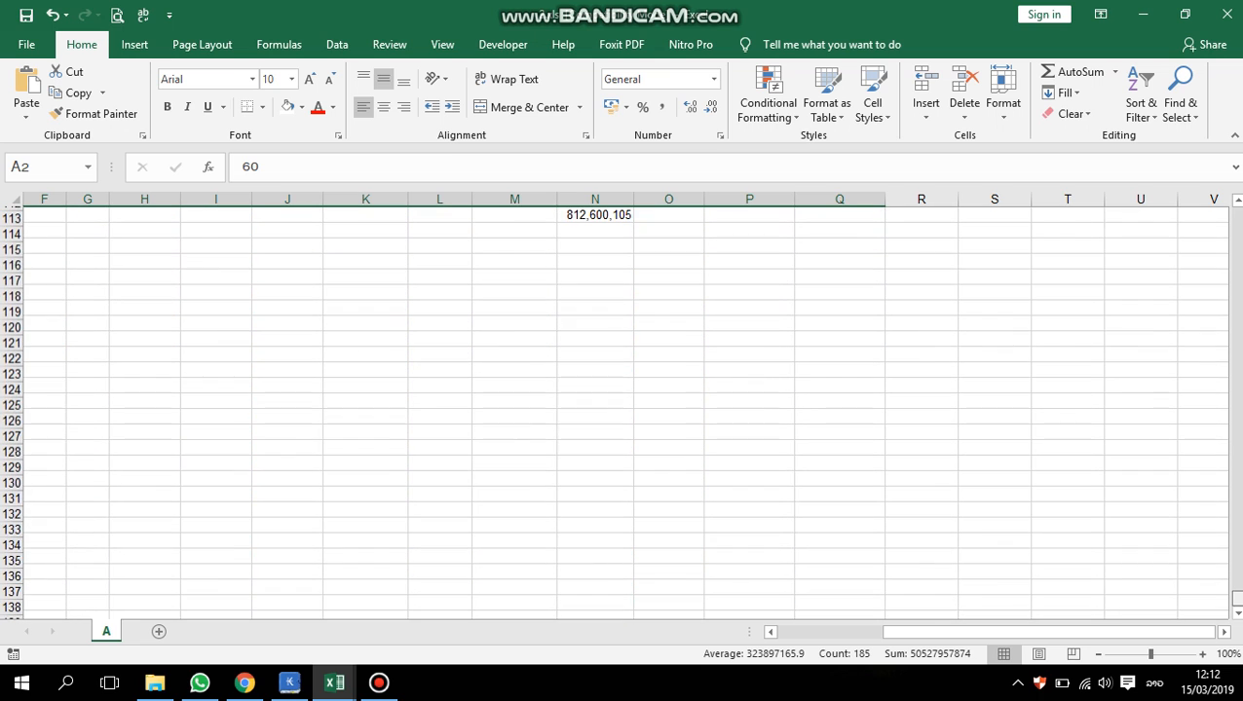
scroll(884, 493, up, 4)
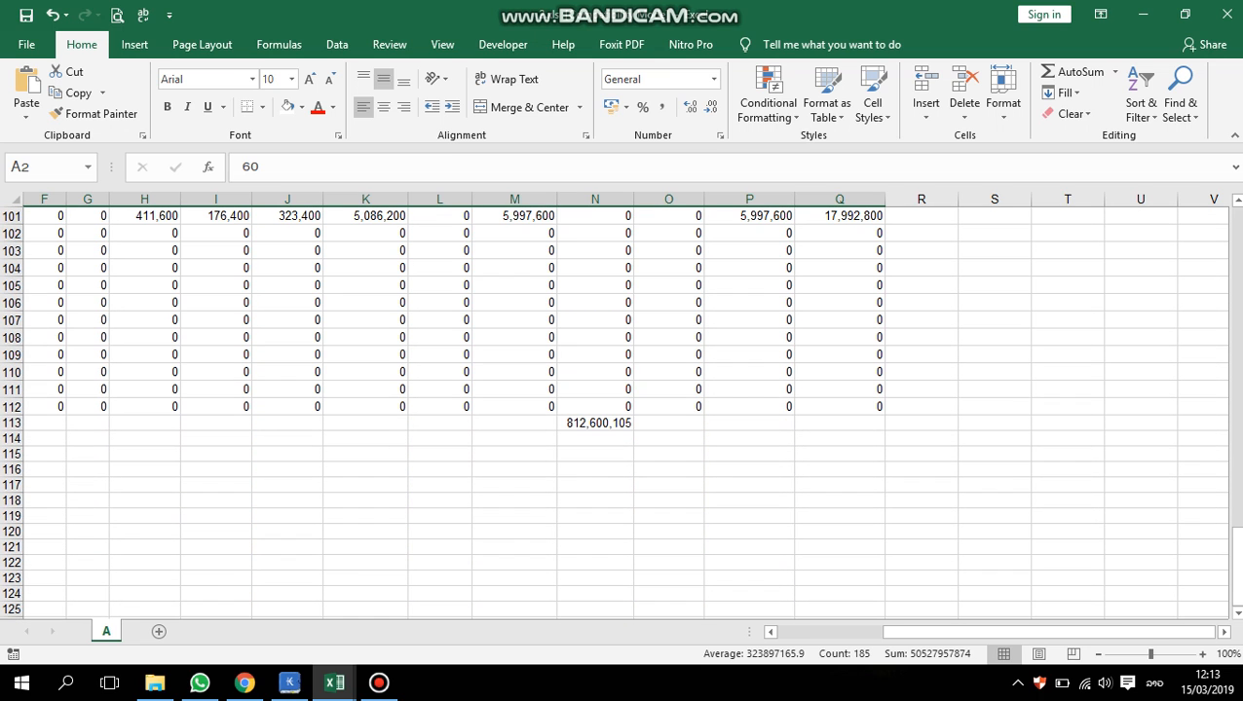
shift+click(843, 407)
drag(1023, 633, 917, 633)
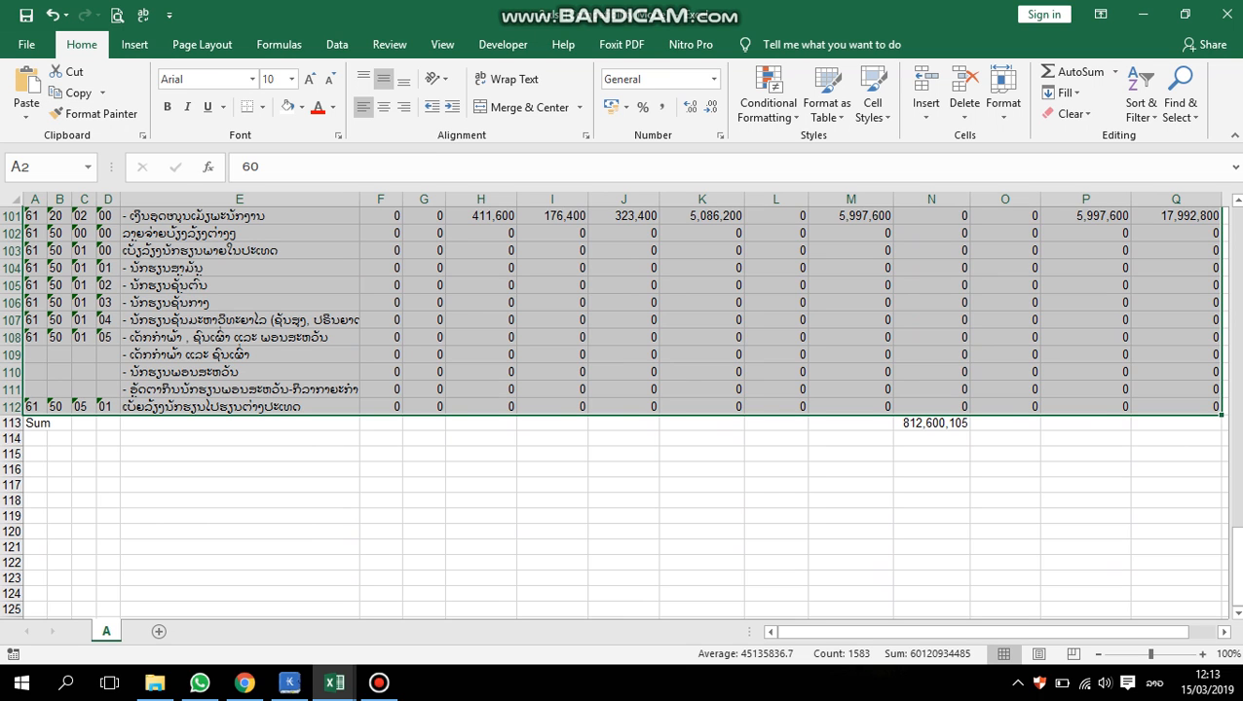
click(74, 93)
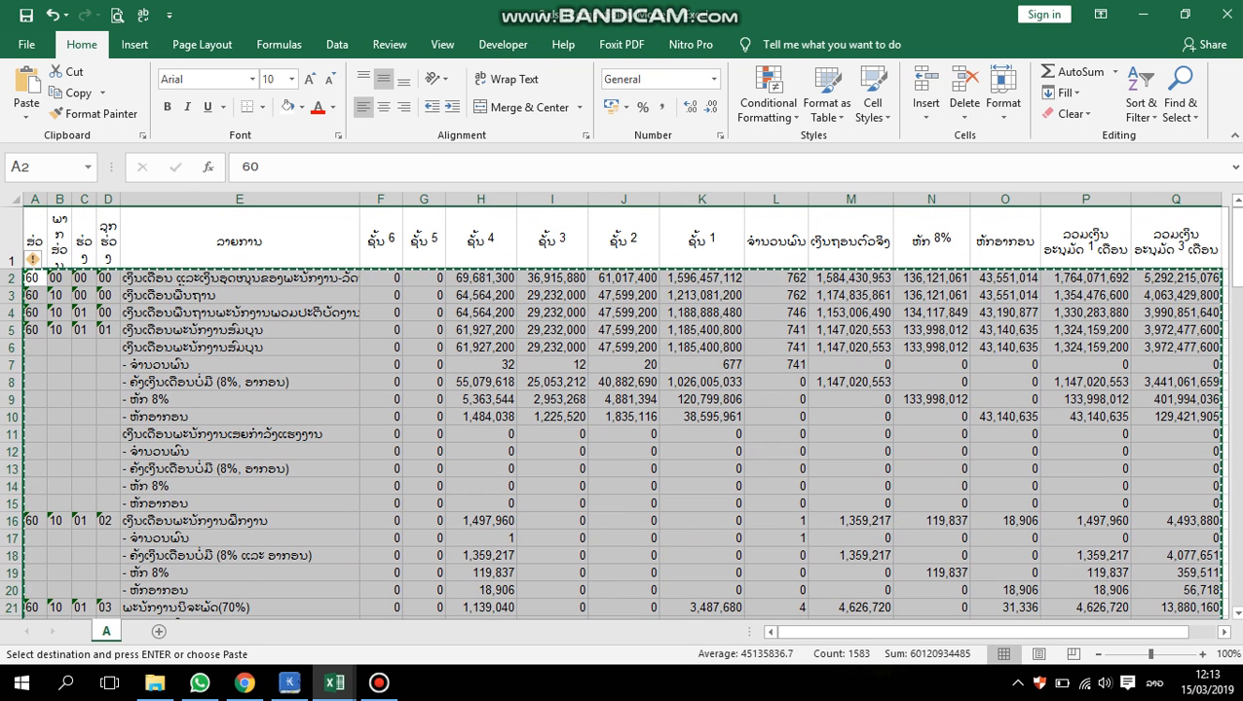
Switch back to the workbook's Table1.2 sheet and paste the copied data as values only, starting at cell A8
click(334, 682)
click(234, 594)
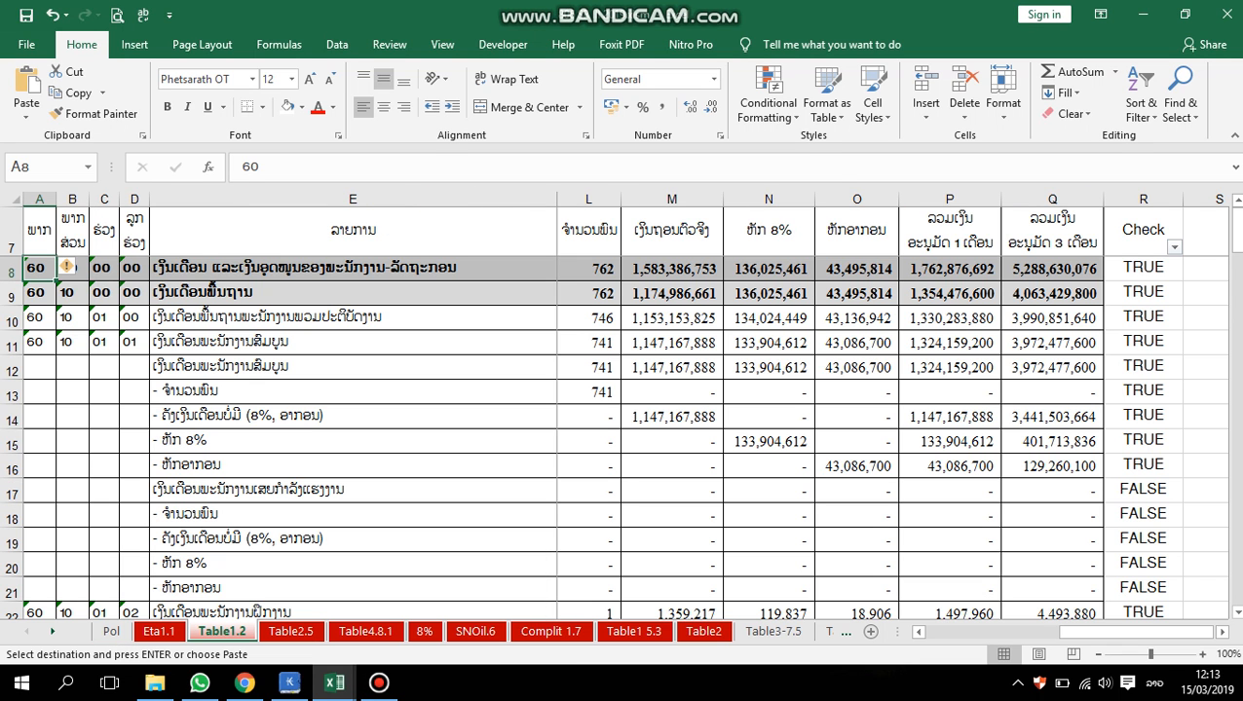
click(352, 268)
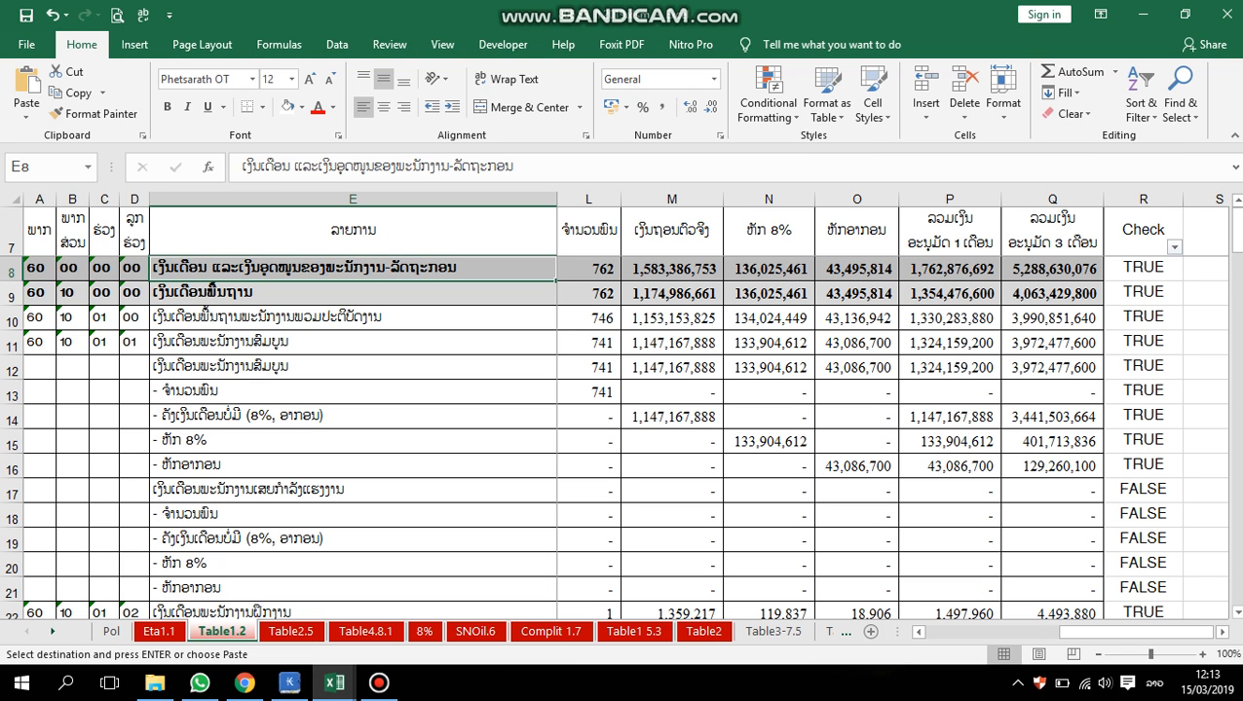
click(39, 268)
click(26, 109)
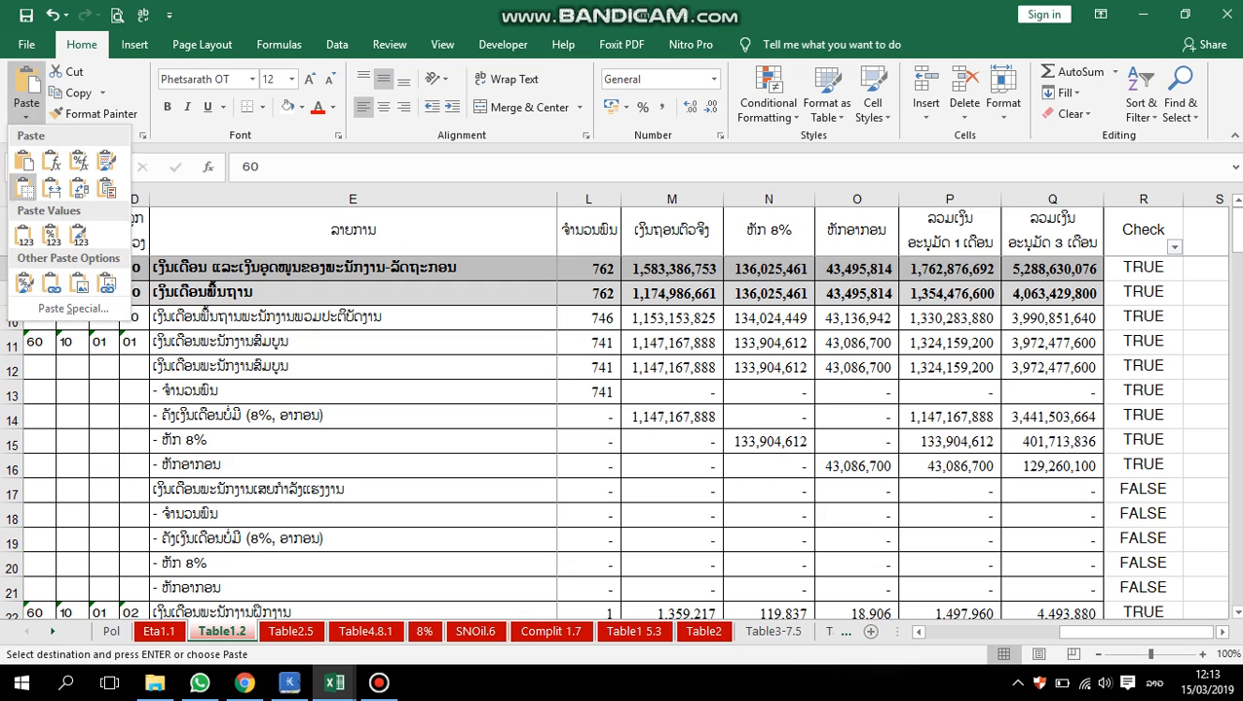
click(23, 234)
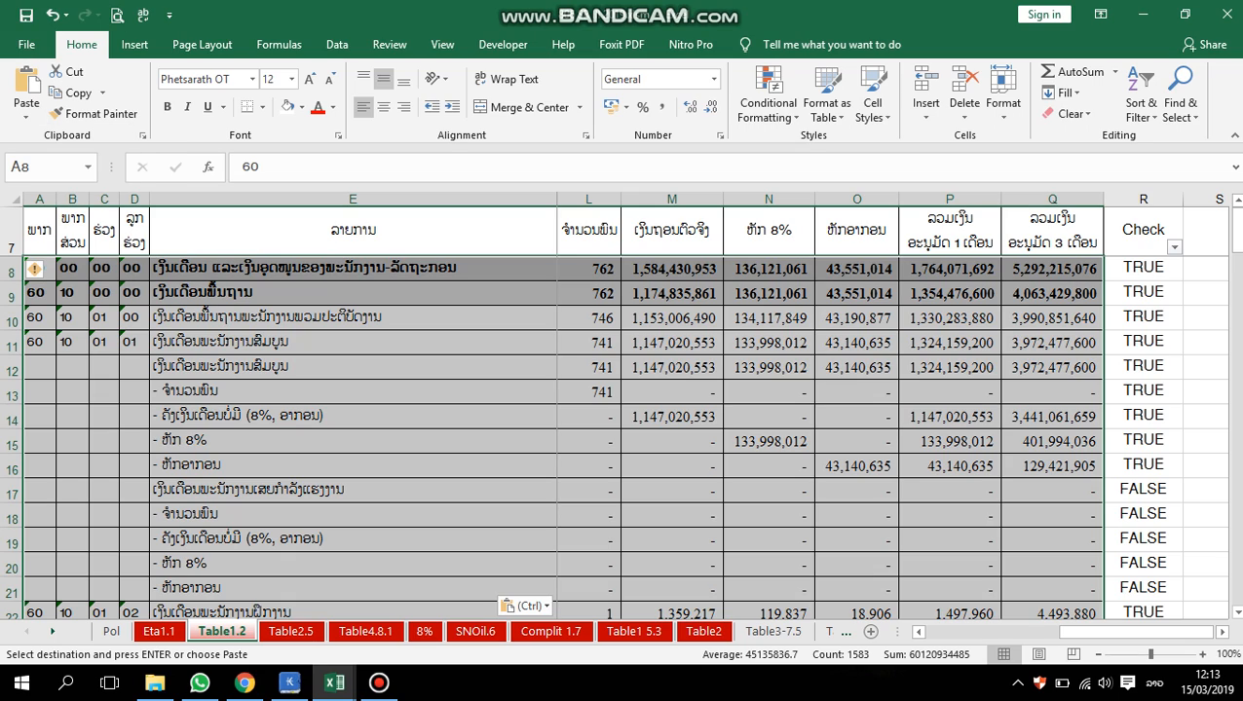
Examine the total formulas in row 119, columns L to Q, below the pasted data
scroll(563, 438, down, 20)
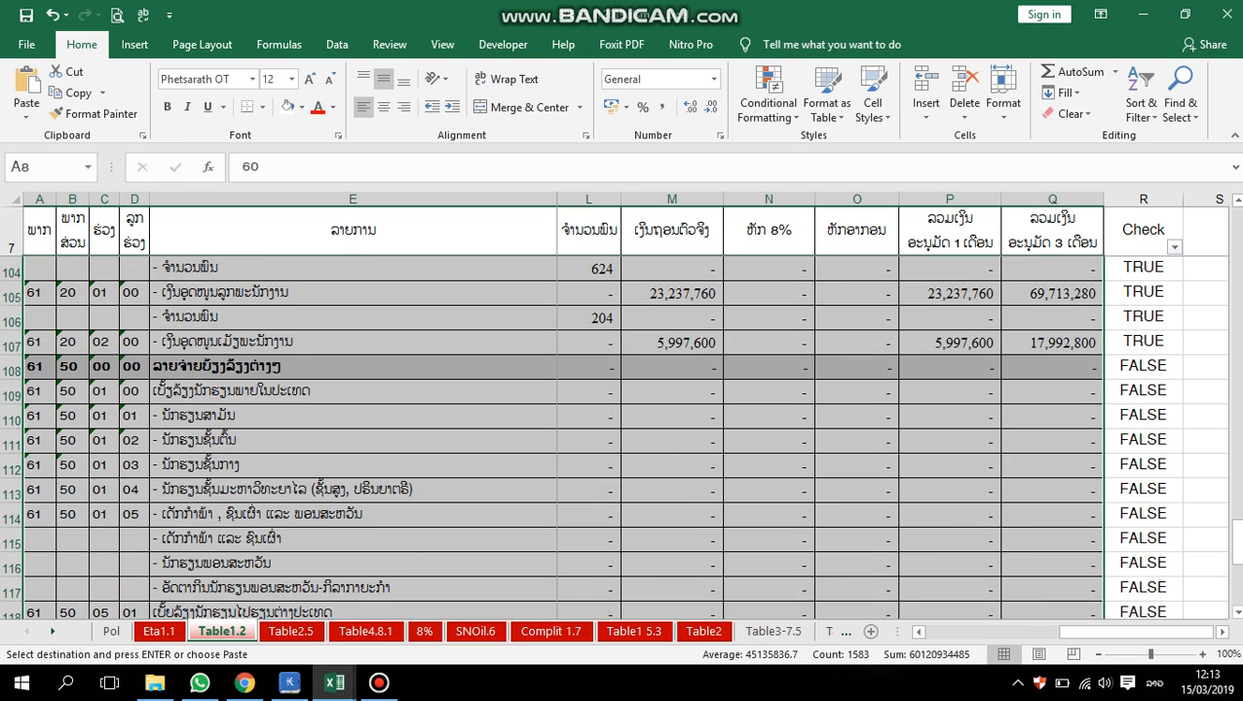
scroll(563, 438, down, 6)
scroll(563, 438, up, 3)
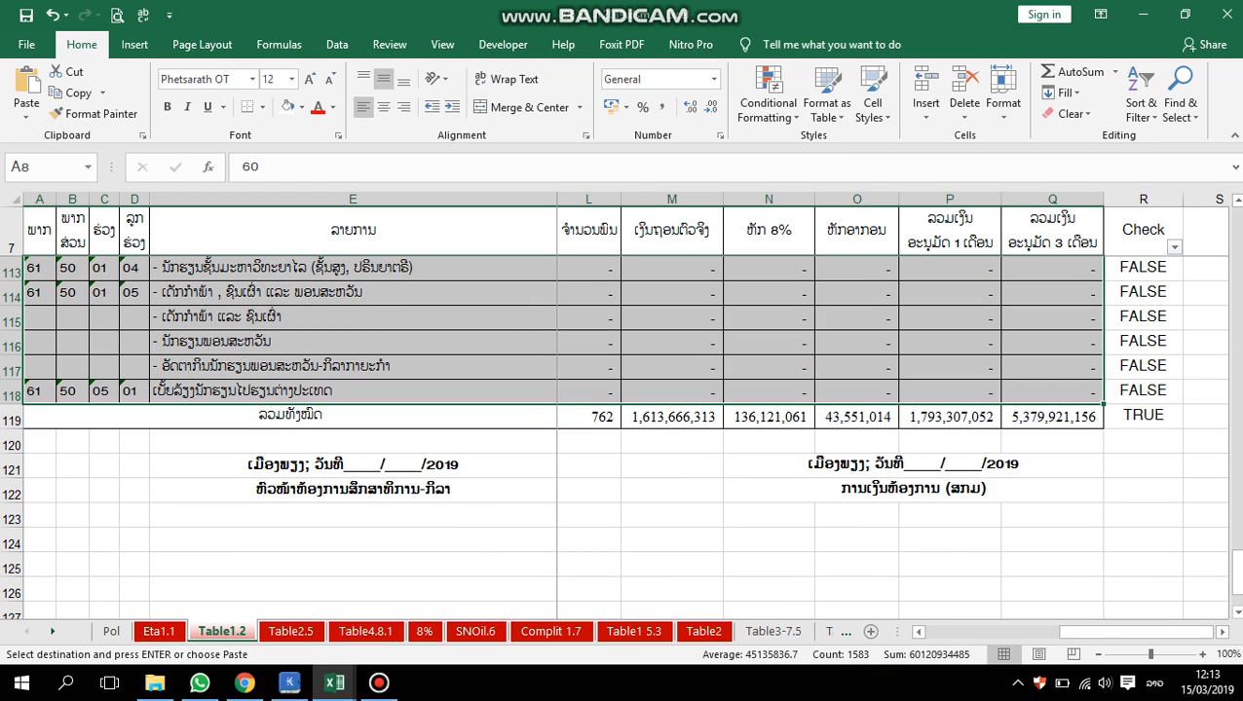
click(588, 416)
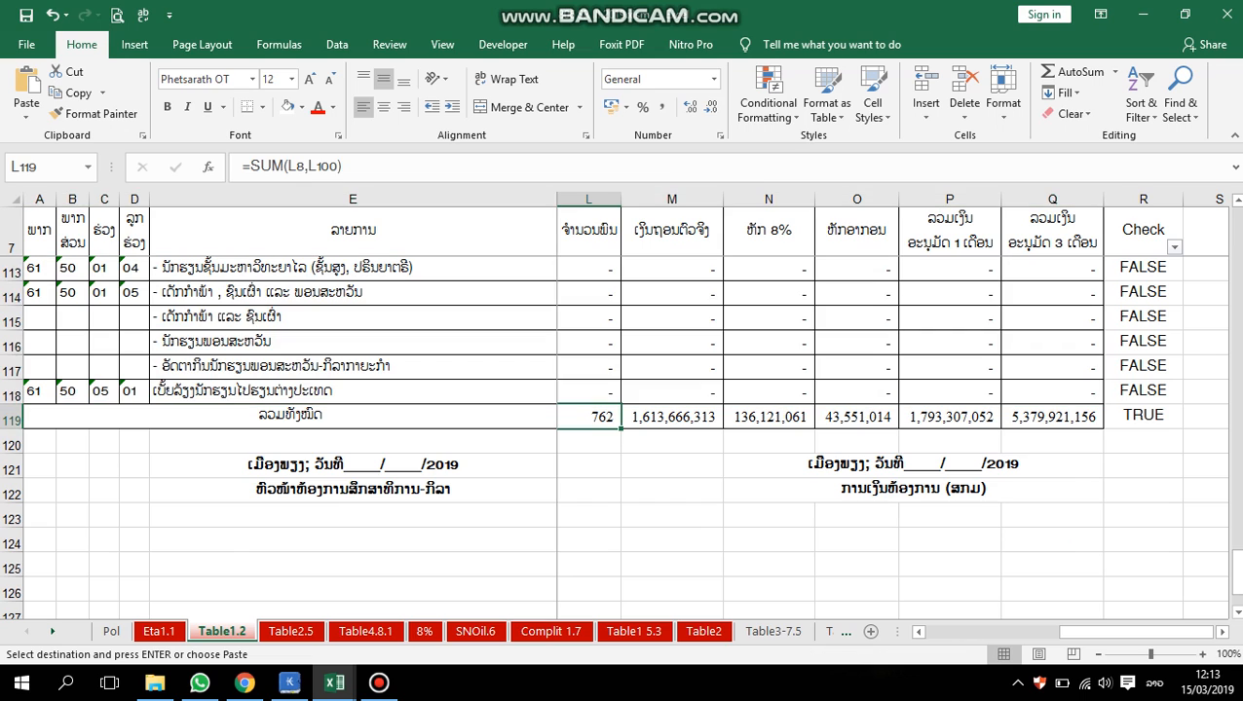
click(672, 415)
click(768, 416)
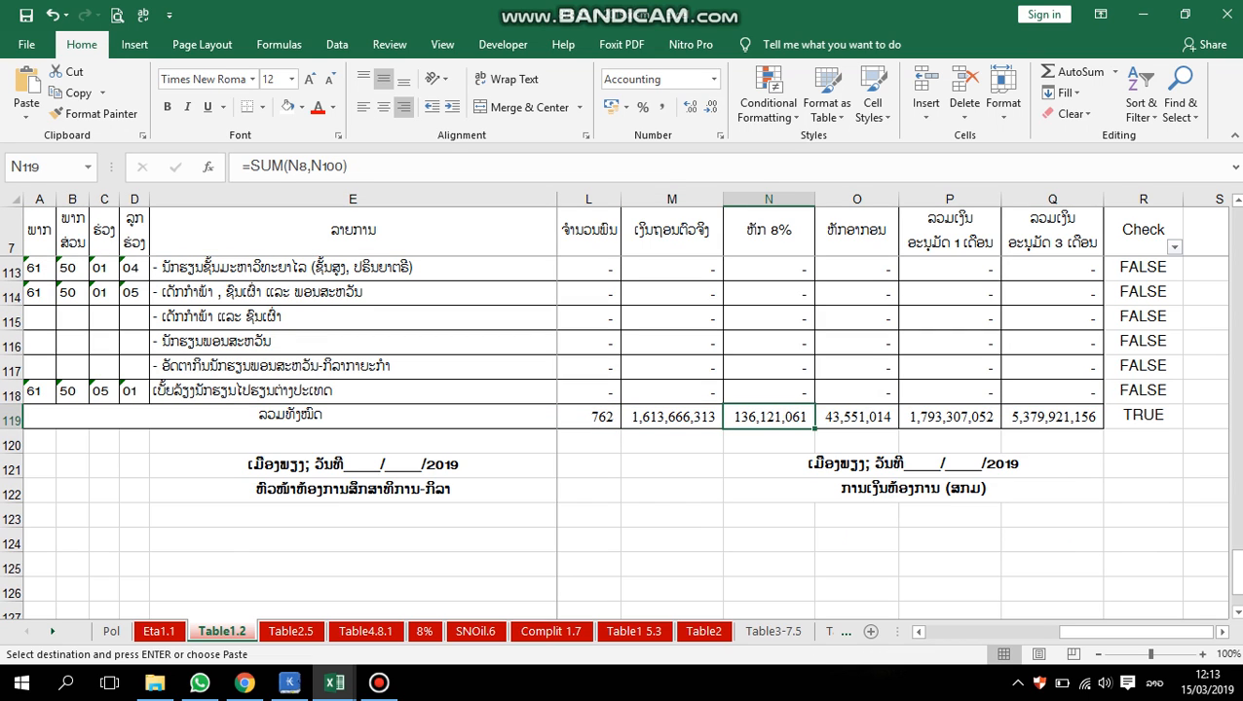
click(857, 416)
click(950, 416)
click(1052, 416)
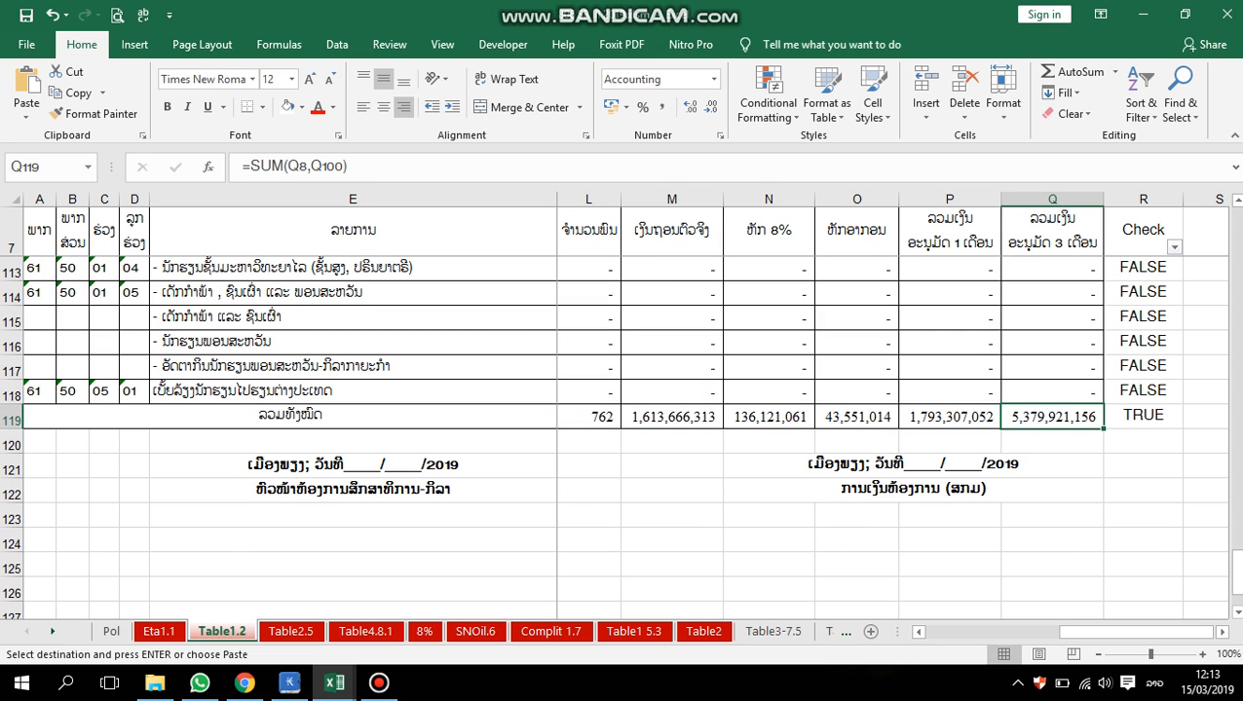
click(589, 416)
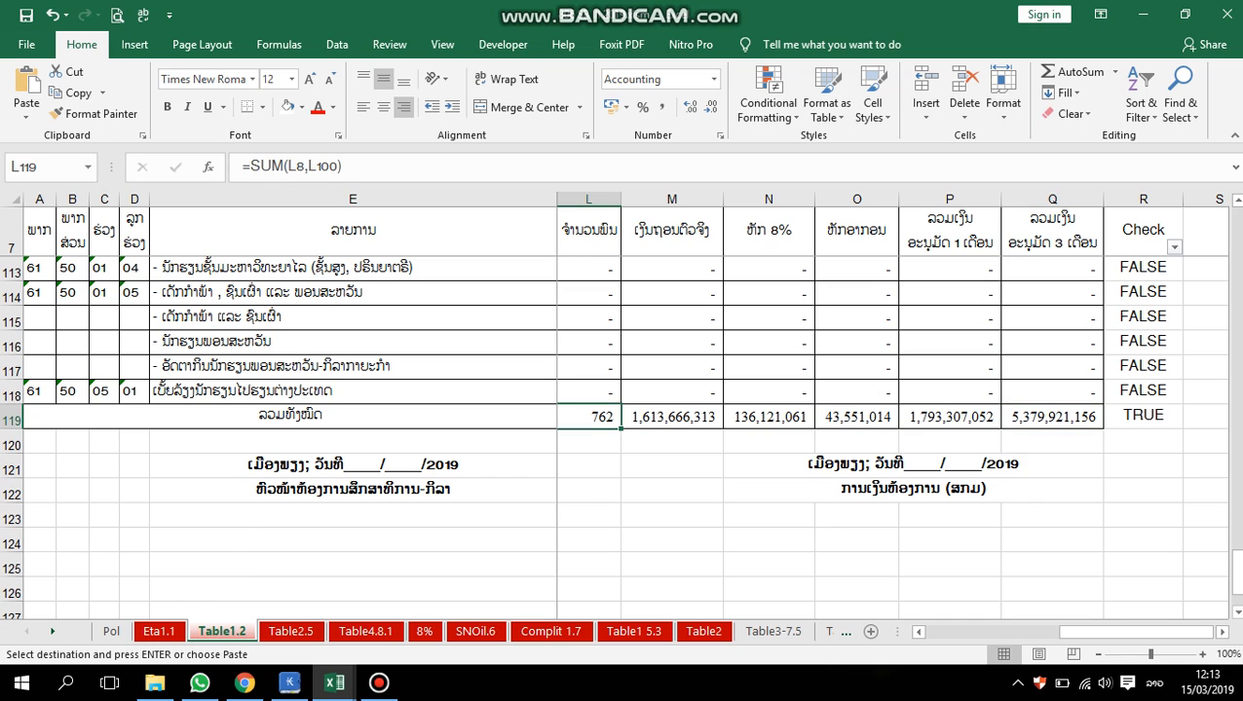
click(672, 416)
Filter the Check column to exclude FALSE, leaving only the TRUE rows in Table1.2
scroll(672, 416, up, 20)
scroll(672, 416, up, 10)
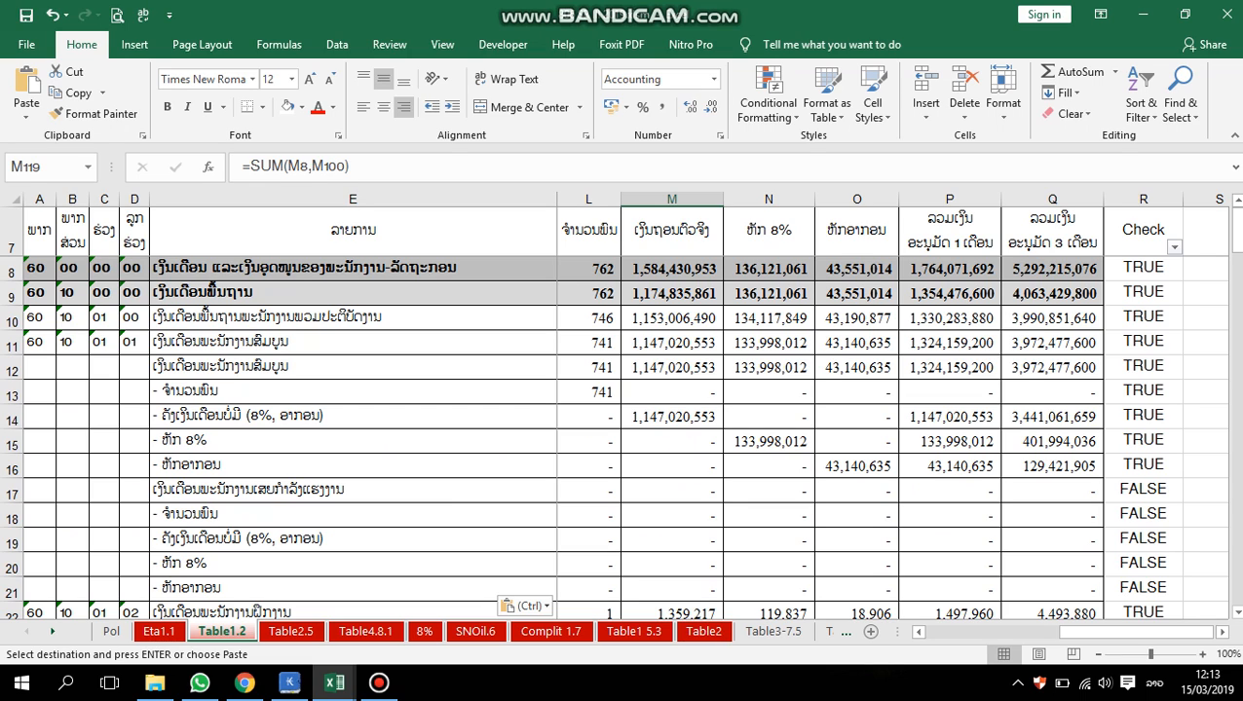
click(950, 367)
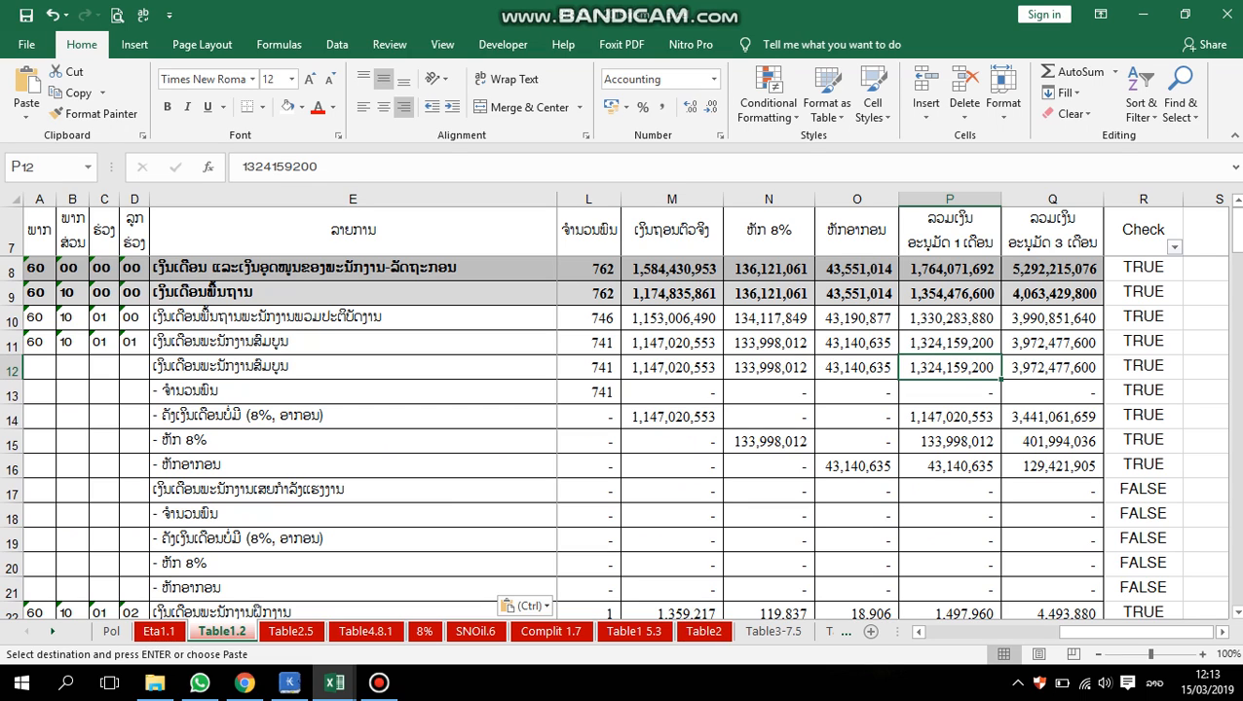
click(1174, 246)
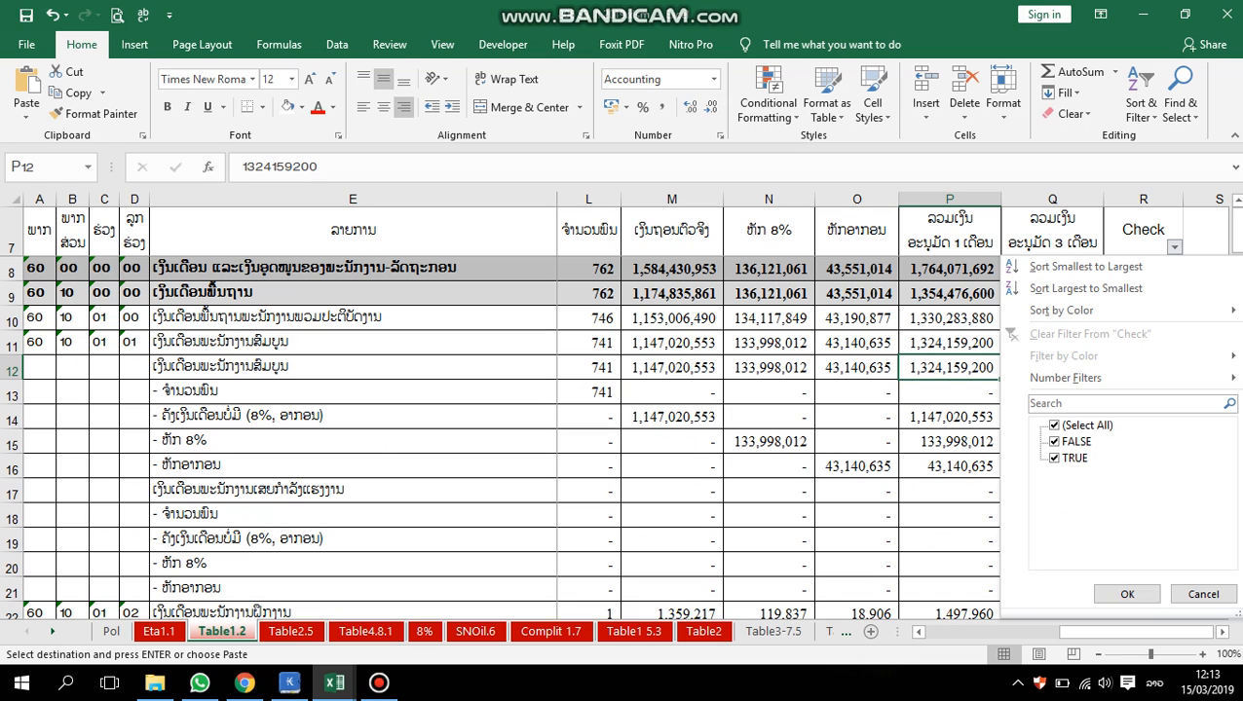
click(1053, 441)
key(Return)
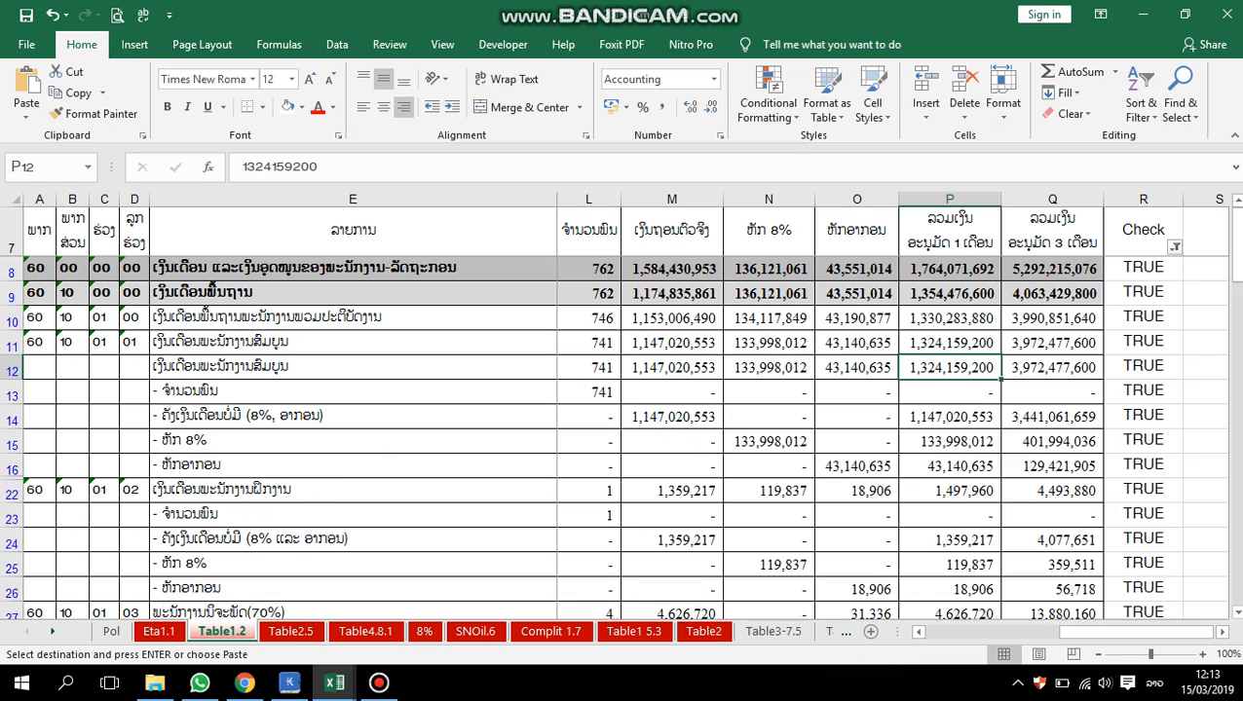
Preview the filtered Table1.2 sheet for printing, look through its pages, and return to the worksheet
scroll(624, 409, down, 10)
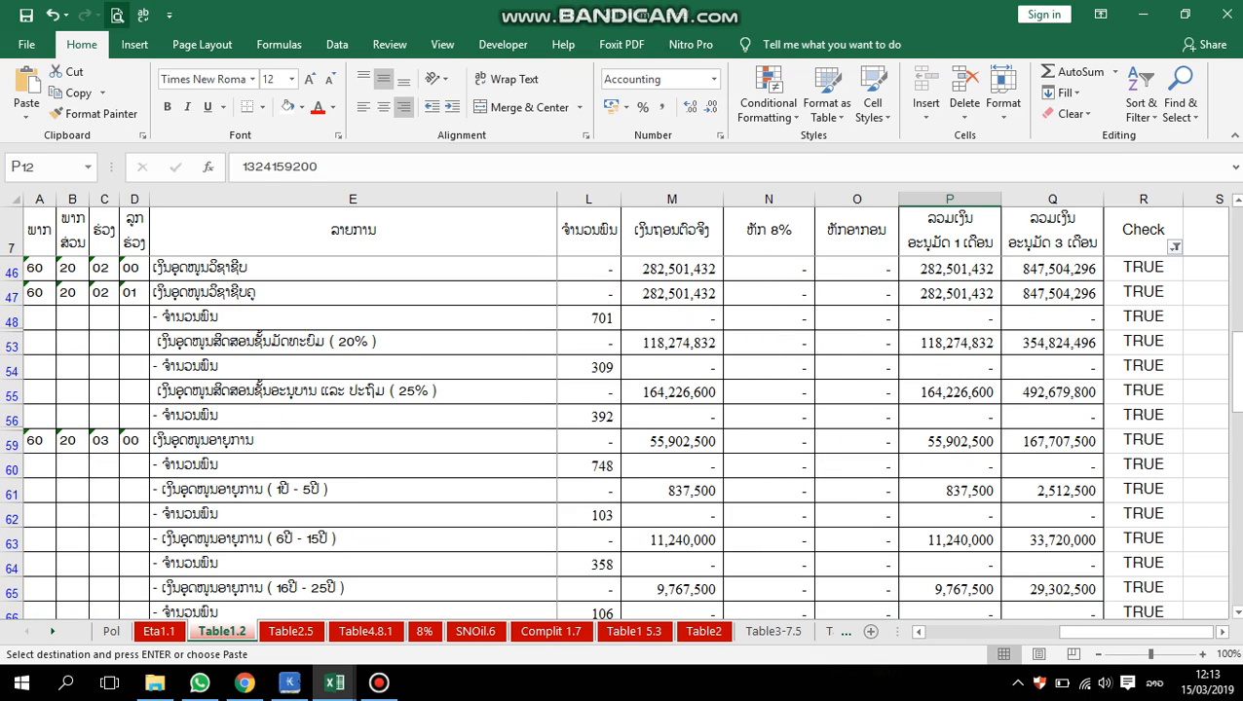
key(ctrl+p)
scroll(820, 380, down, 2)
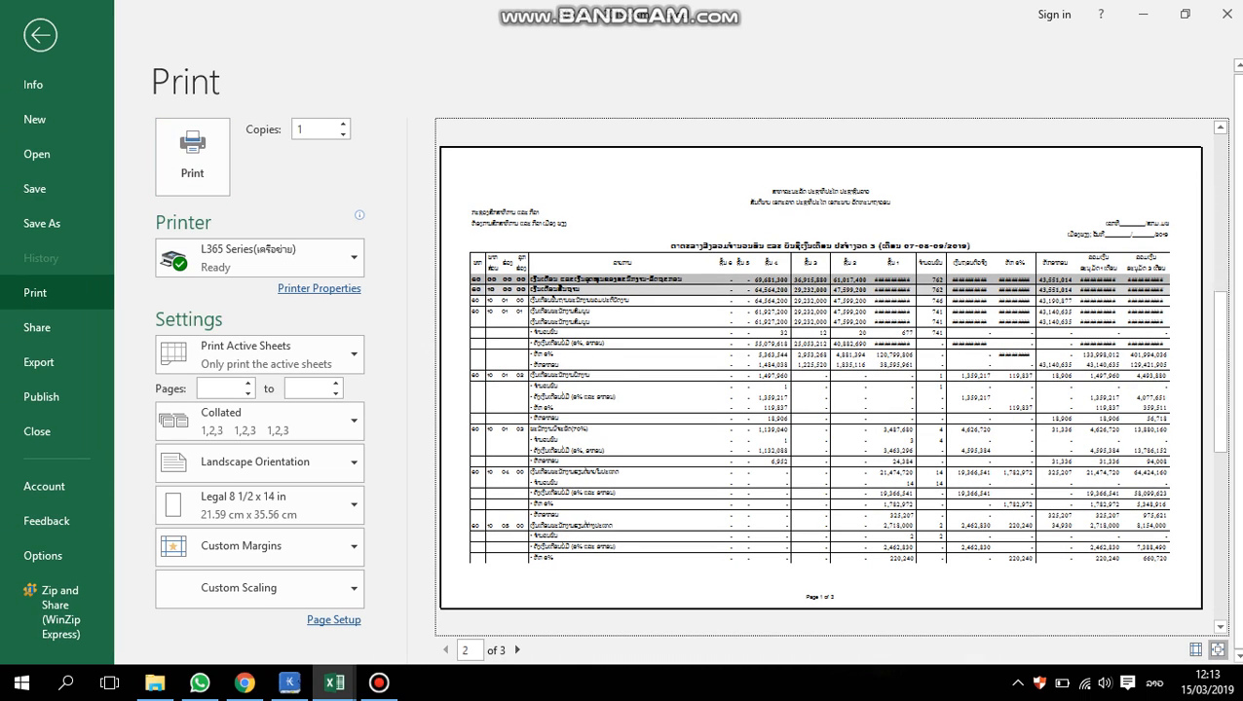
scroll(820, 380, up, 2)
scroll(820, 380, down, 2)
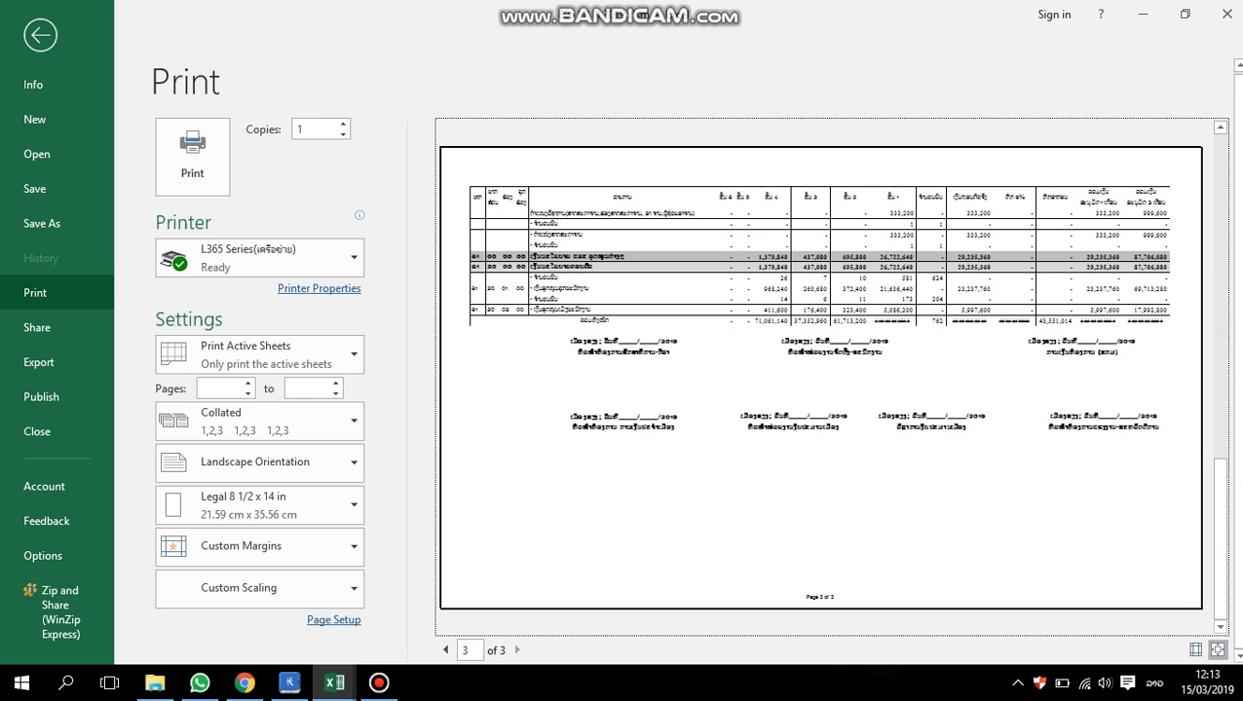
key(Escape)
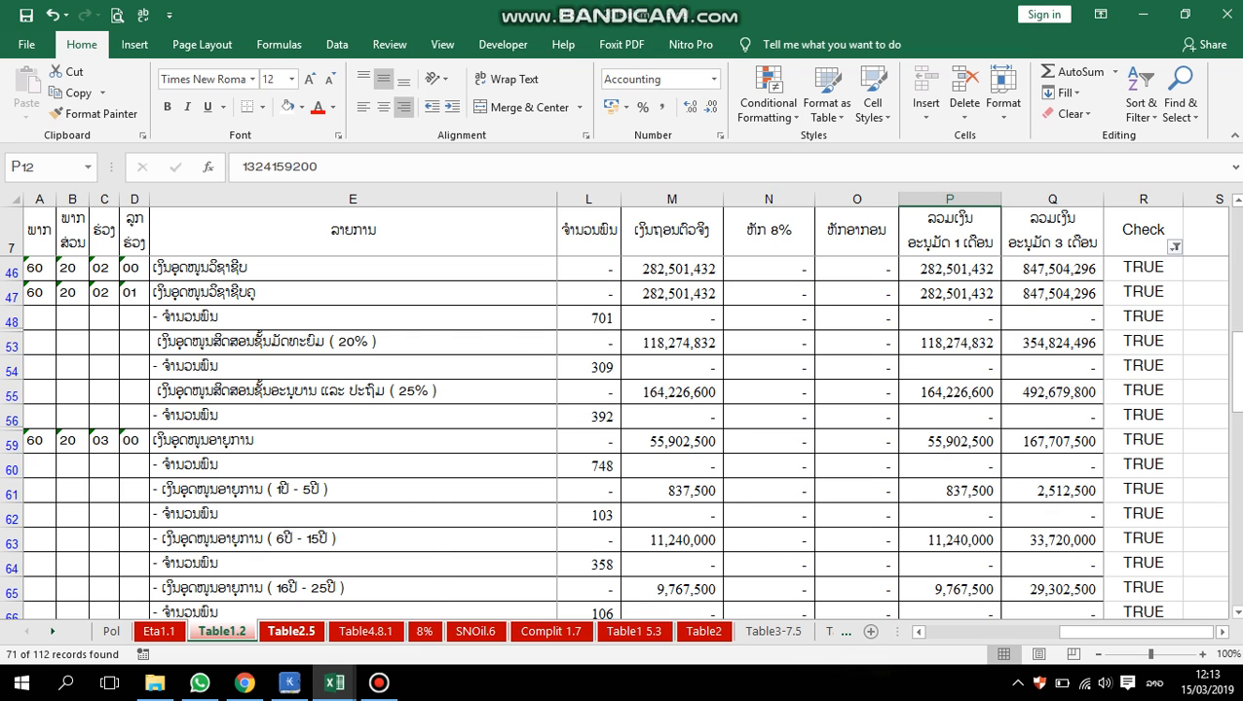
Open the Table2.5 sheet
click(291, 631)
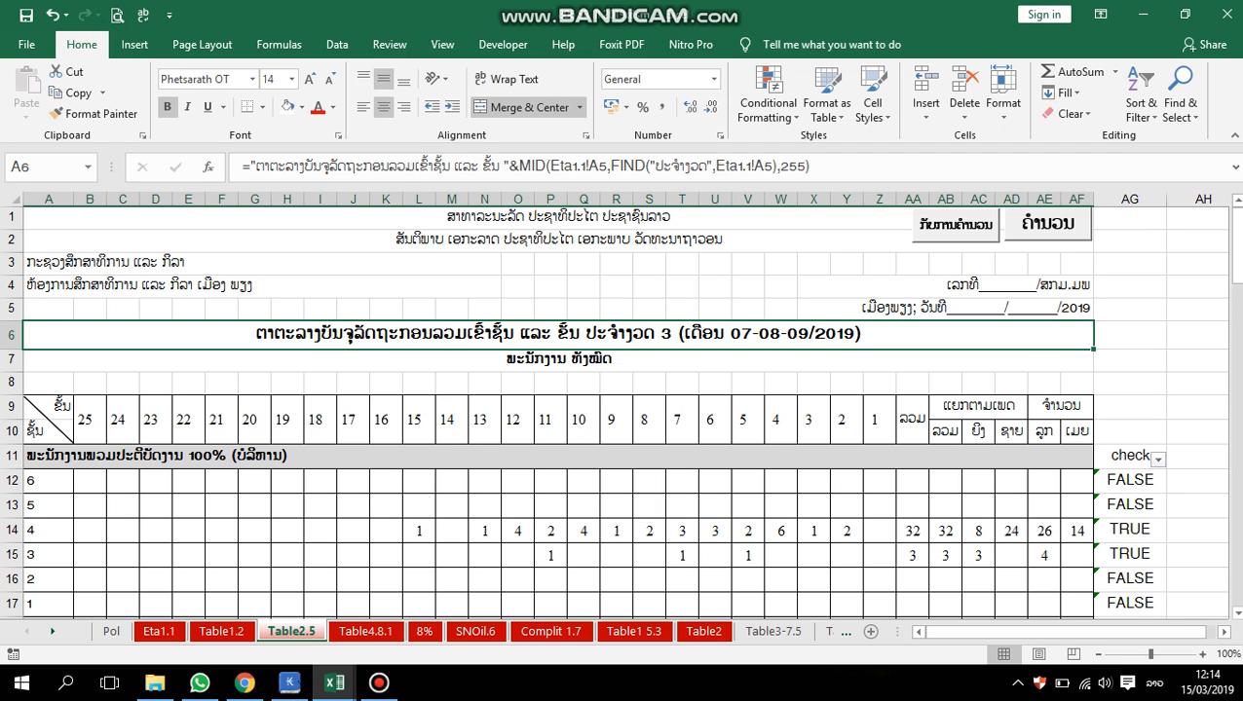